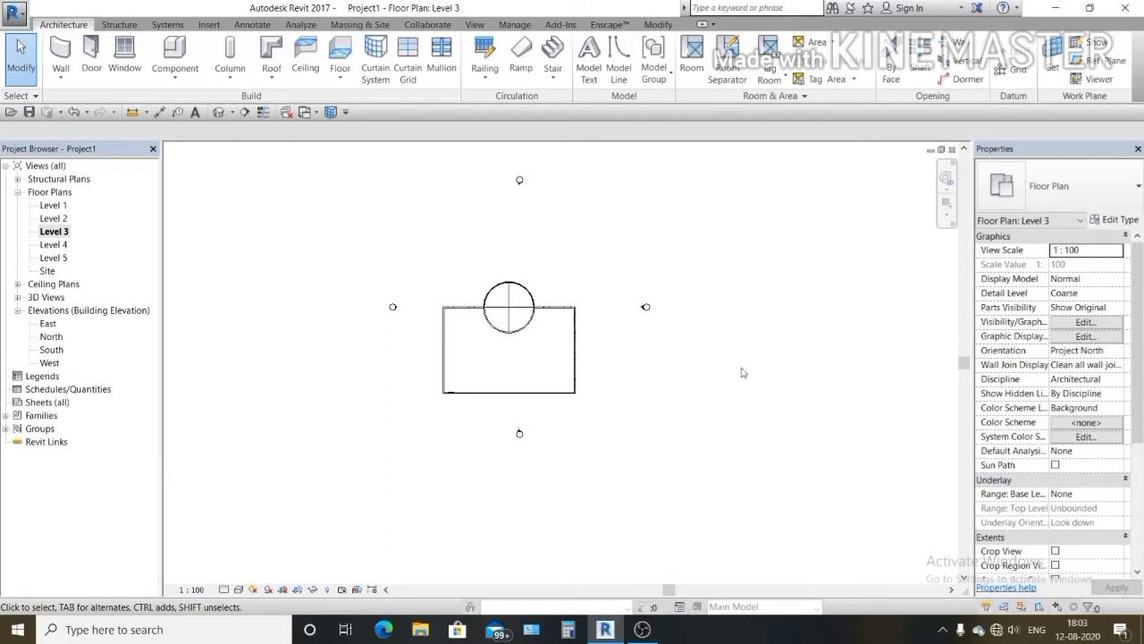
Step: Start a new in-place mass named GLASS DOME
{"action": "left_click", "coordinate": [370, 28]}
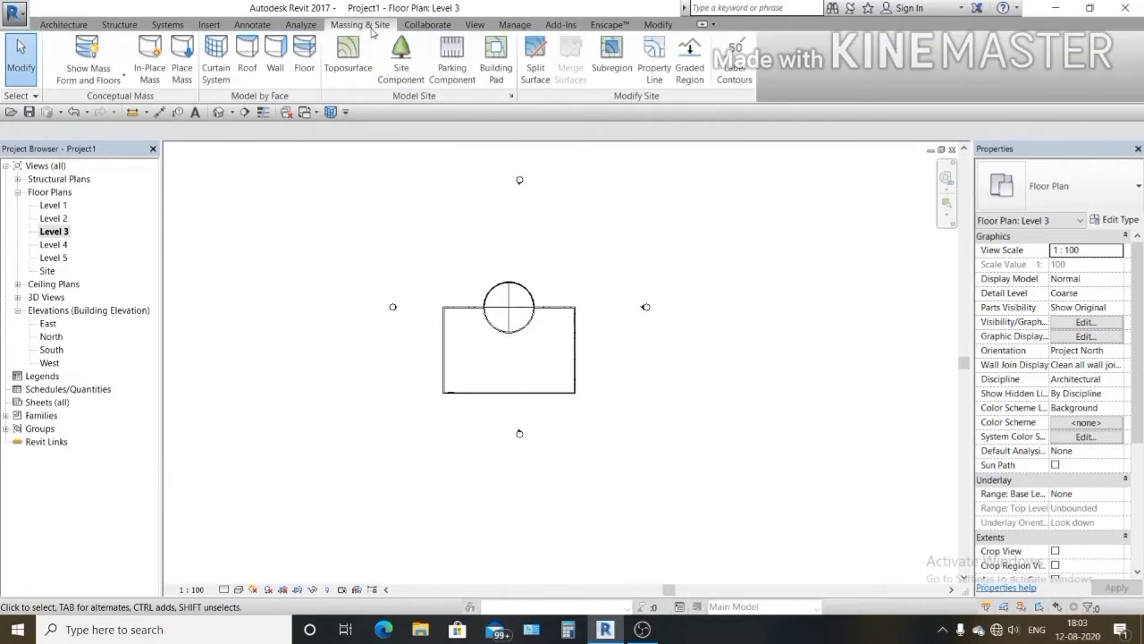
{"action": "left_click", "coordinate": [151, 81]}
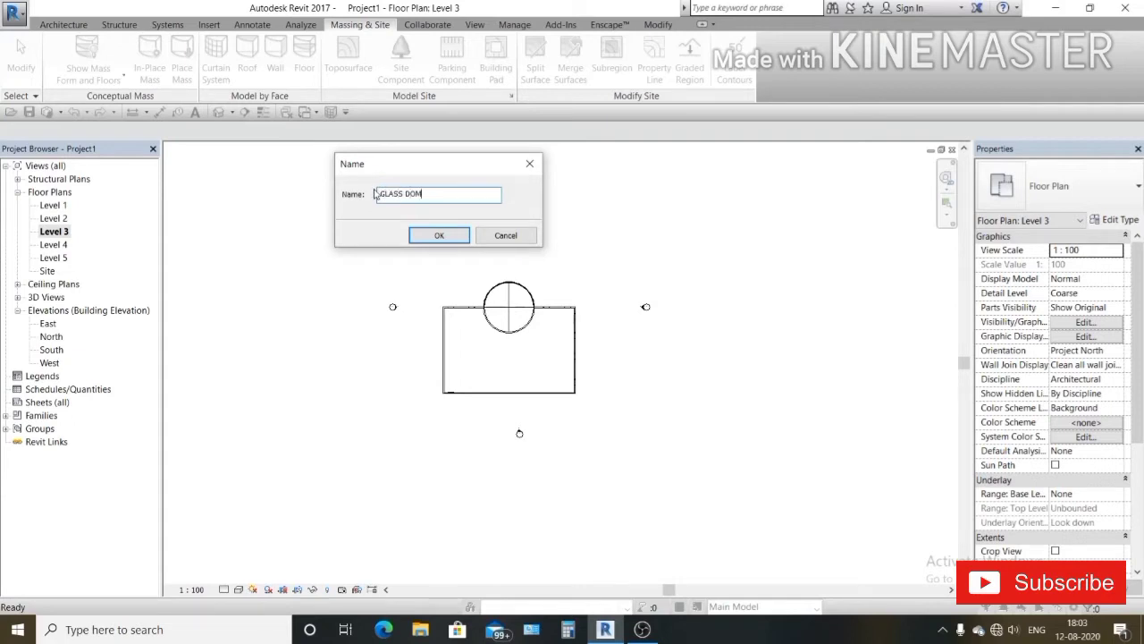
{"action": "left_click", "coordinate": [447, 236]}
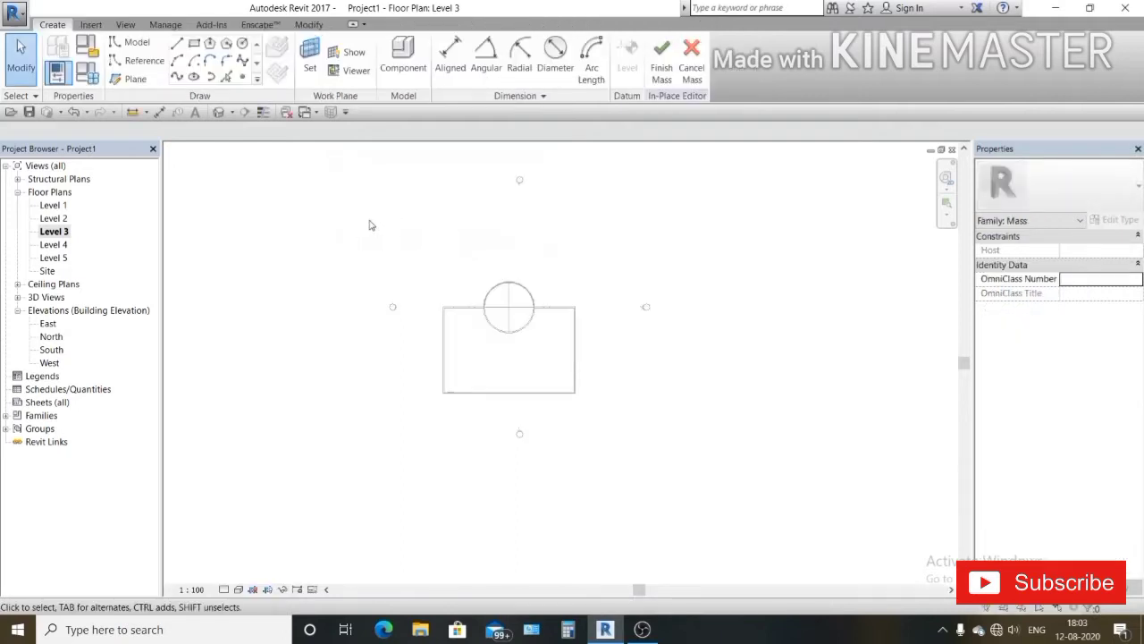
Step: Sketch a circle with a radius of about 4000 mm on Level 3, beside the building
{"action": "left_click", "coordinate": [242, 43]}
{"action": "scroll", "coordinate": [626, 276], "scroll_direction": "up", "scroll_amount": 2}
{"action": "left_click", "coordinate": [666, 266]}
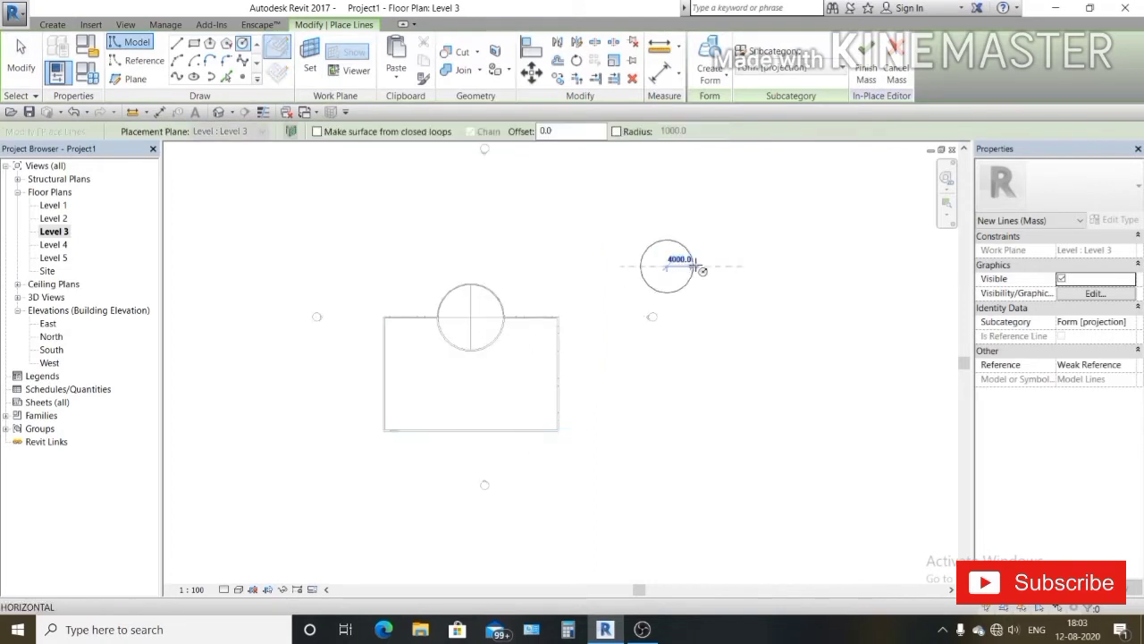
{"action": "left_click", "coordinate": [698, 262]}
{"action": "key", "text": "Escape"}
{"action": "key", "text": "Escape"}
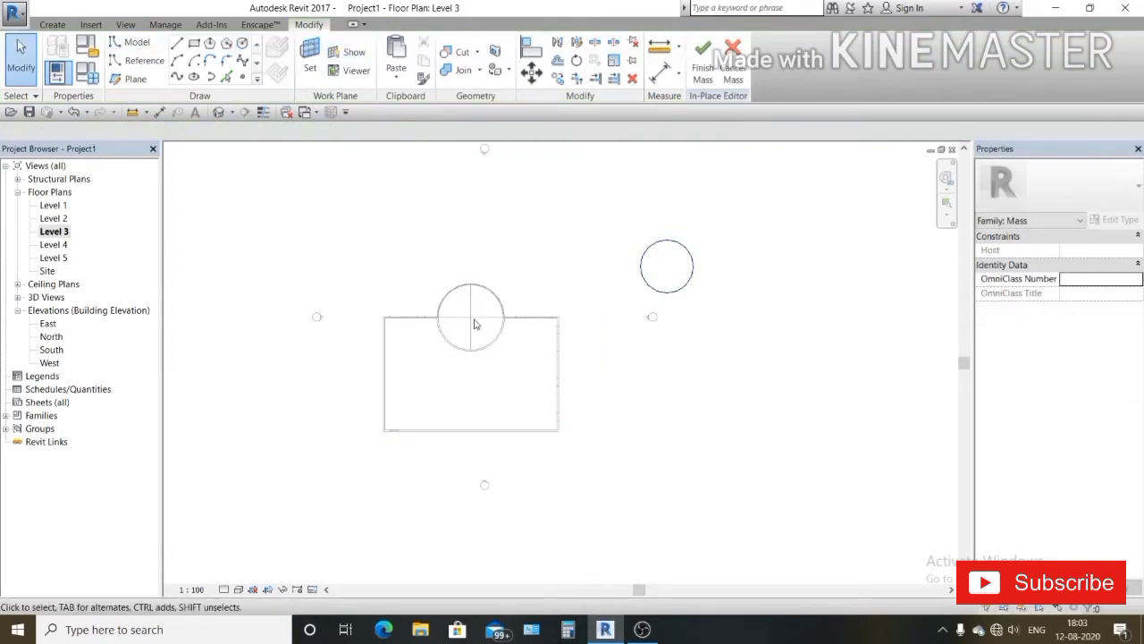
Step: Set the sketched circle's radius to 4900 mm
{"action": "left_click", "coordinate": [686, 284]}
{"action": "scroll", "coordinate": [684, 282], "scroll_direction": "up", "scroll_amount": 3}
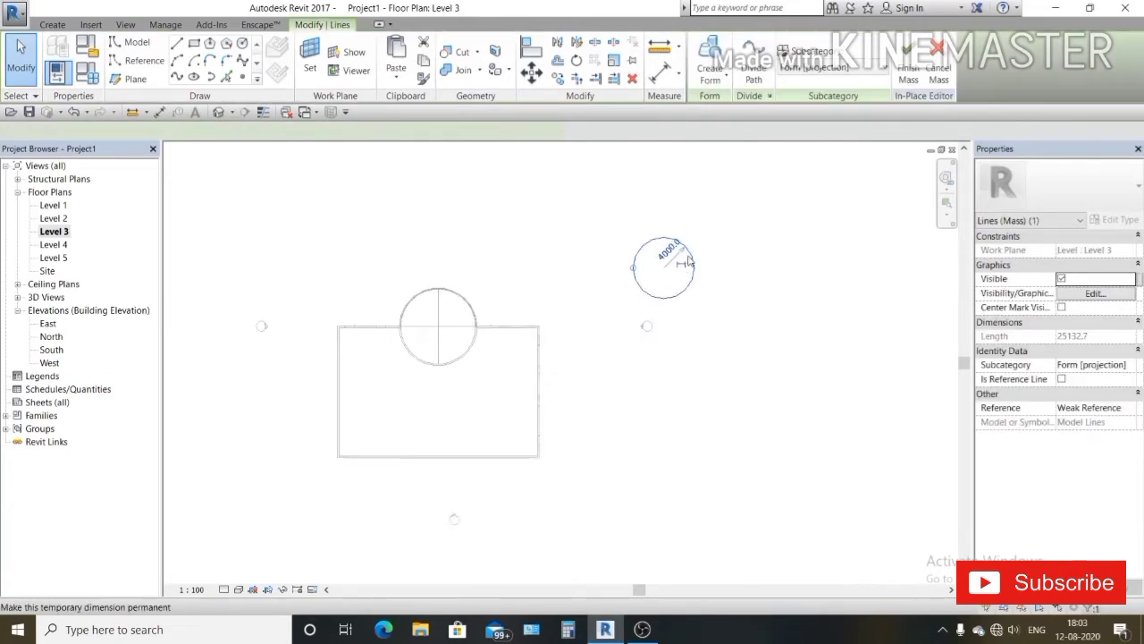
{"action": "left_click", "coordinate": [672, 250]}
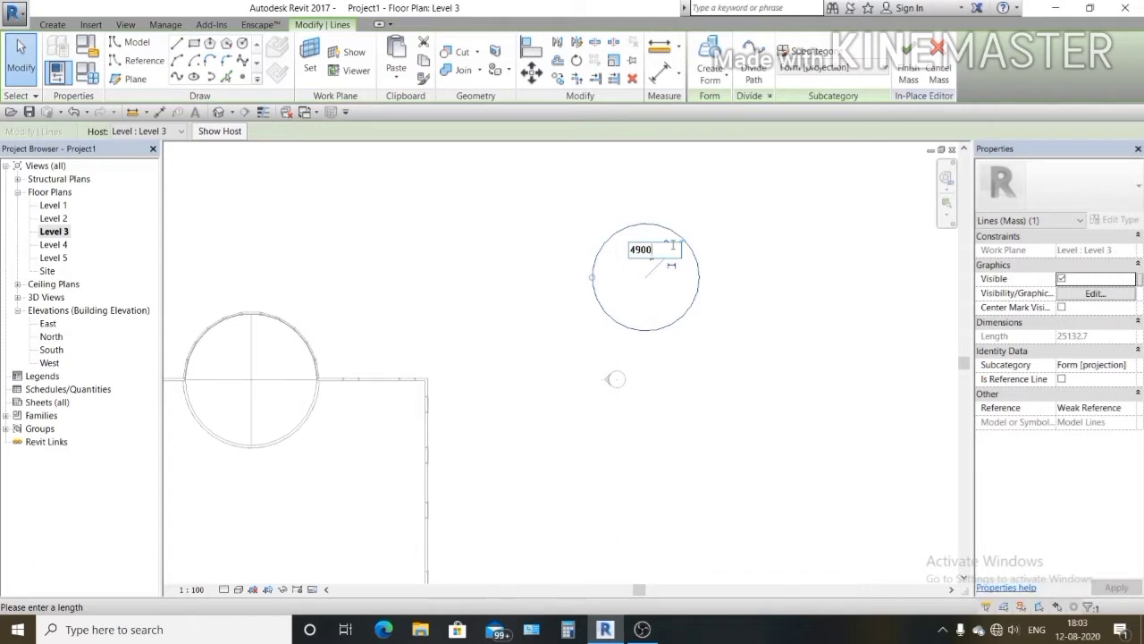
{"action": "key", "text": "Return"}
{"action": "scroll", "coordinate": [675, 260], "scroll_direction": "down", "scroll_amount": 2}
Step: Create a solid sphere form from the circle and finish the mass
{"action": "left_click", "coordinate": [724, 85]}
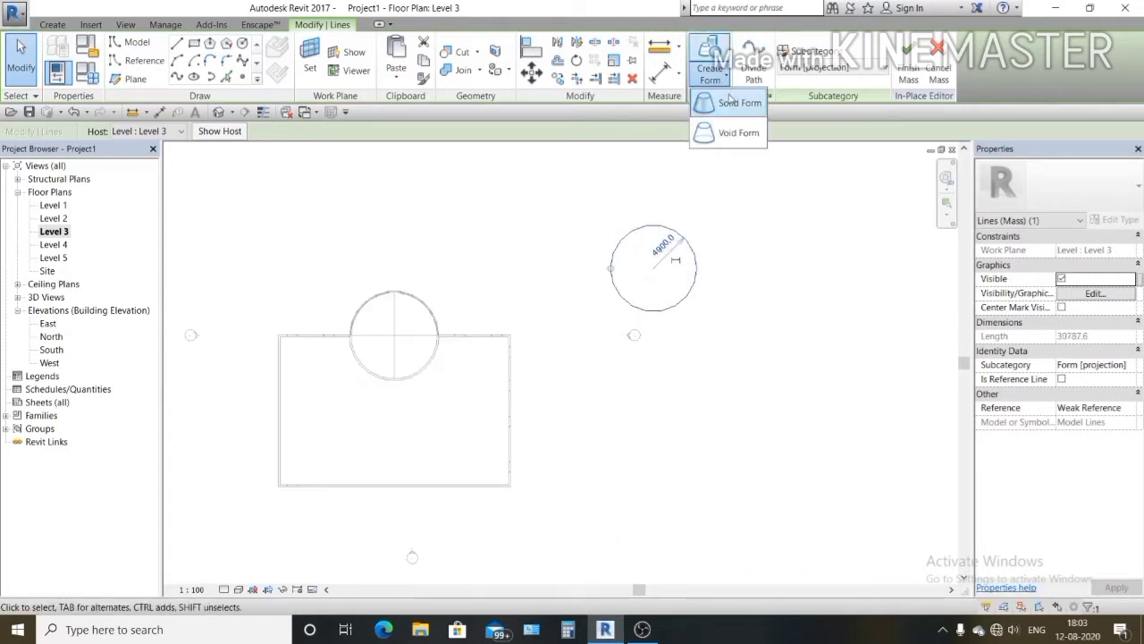
{"action": "left_click", "coordinate": [733, 104]}
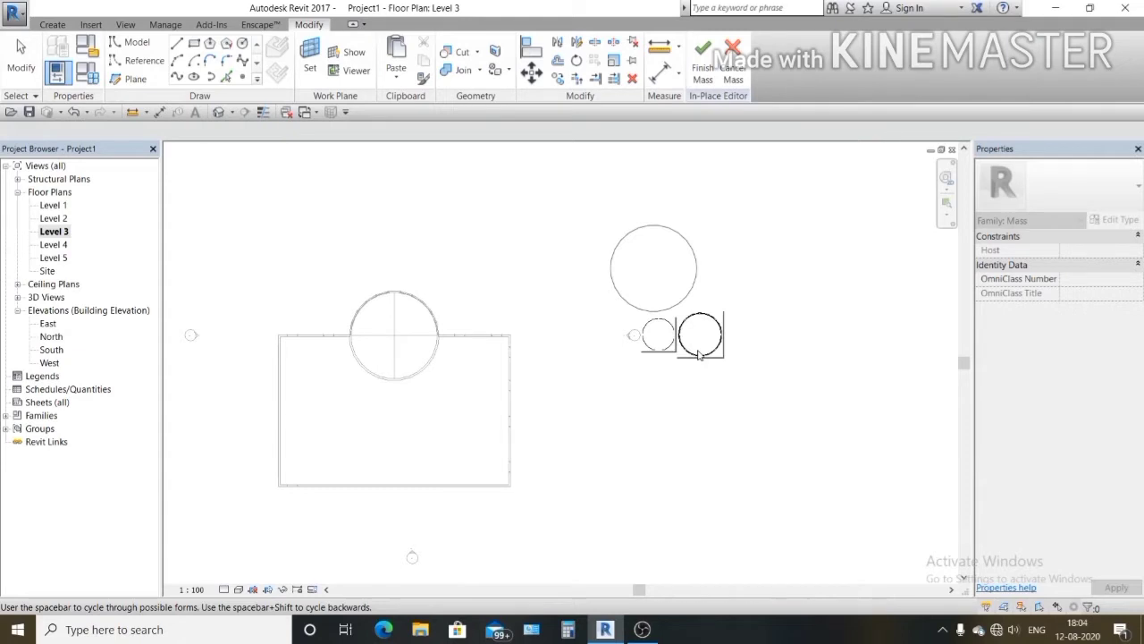
{"action": "left_click", "coordinate": [700, 354]}
{"action": "scroll", "coordinate": [693, 352], "scroll_direction": "down", "scroll_amount": 1}
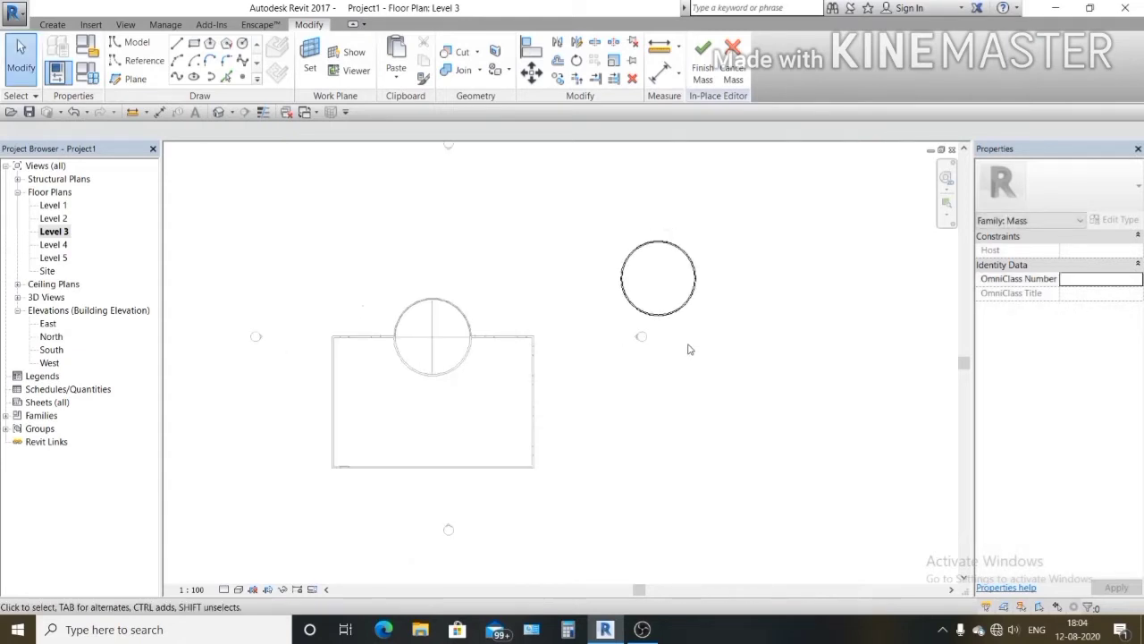
{"action": "left_click", "coordinate": [705, 61]}
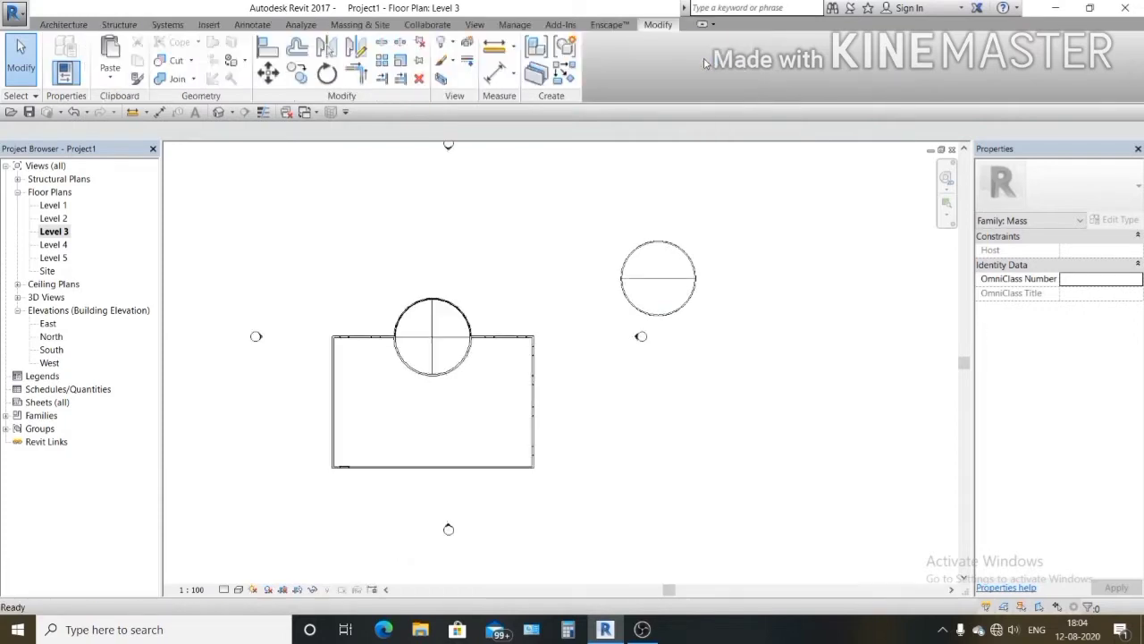
Step: Show the model in 3D from the top and open the sphere mass's profile for editing
{"action": "scroll", "coordinate": [689, 184], "scroll_direction": "down", "scroll_amount": 2}
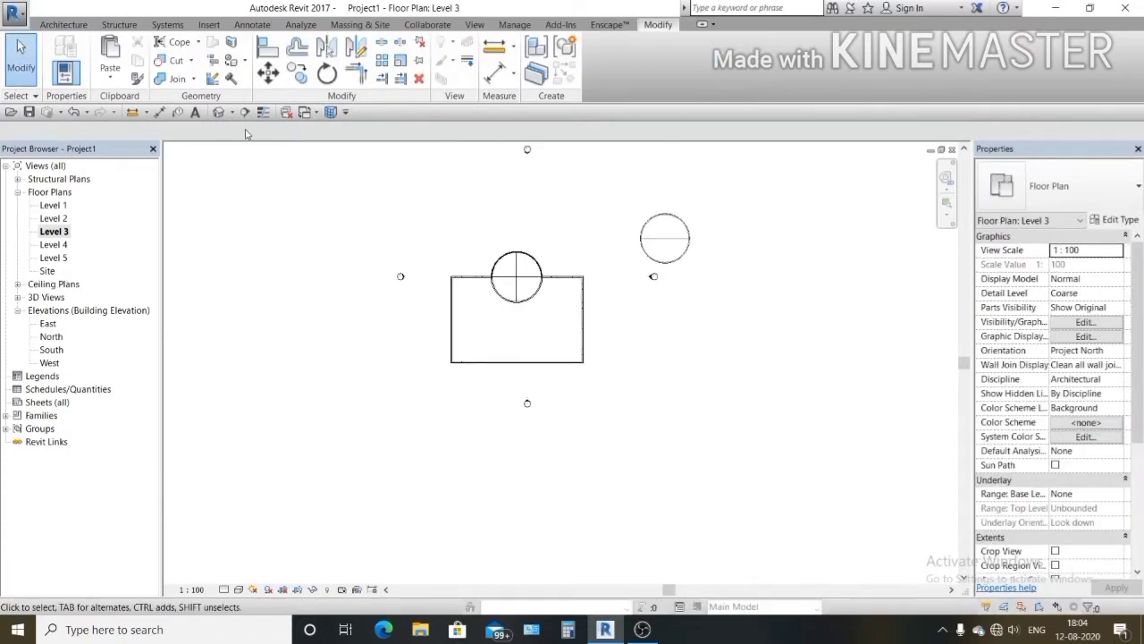
{"action": "left_click", "coordinate": [218, 113]}
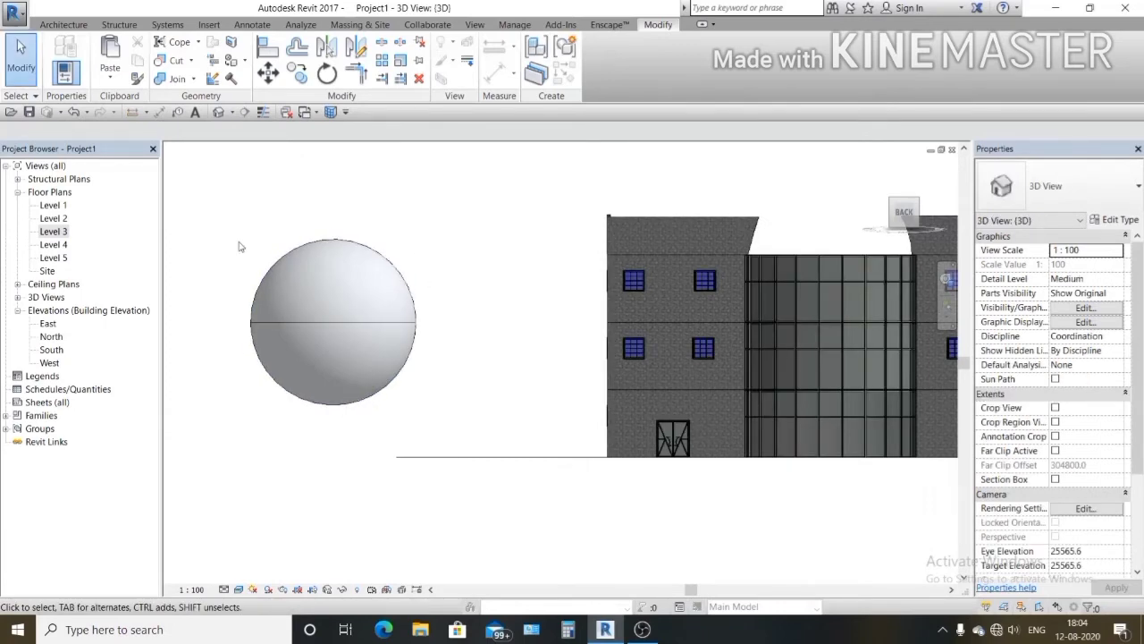
{"action": "scroll", "coordinate": [292, 279], "scroll_direction": "up", "scroll_amount": 4}
{"action": "scroll", "coordinate": [438, 286], "scroll_direction": "down", "scroll_amount": 3}
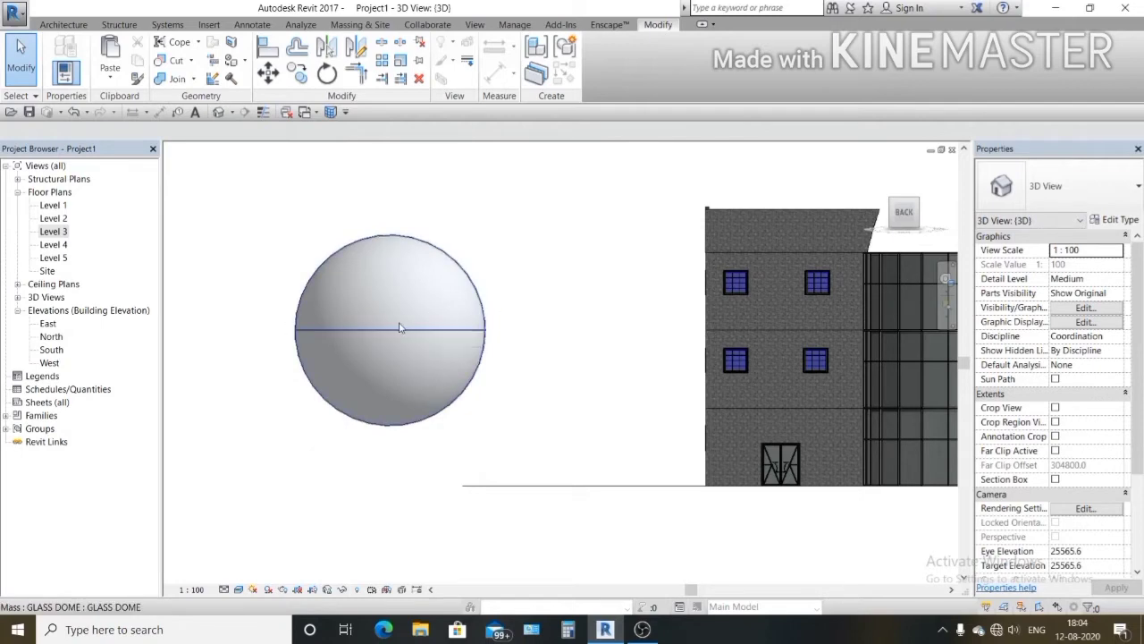
{"action": "scroll", "coordinate": [385, 324], "scroll_direction": "down", "scroll_amount": 2}
{"action": "left_click_drag", "start_coordinate": [901, 231], "coordinate": [906, 188]}
{"action": "left_click", "coordinate": [905, 192]}
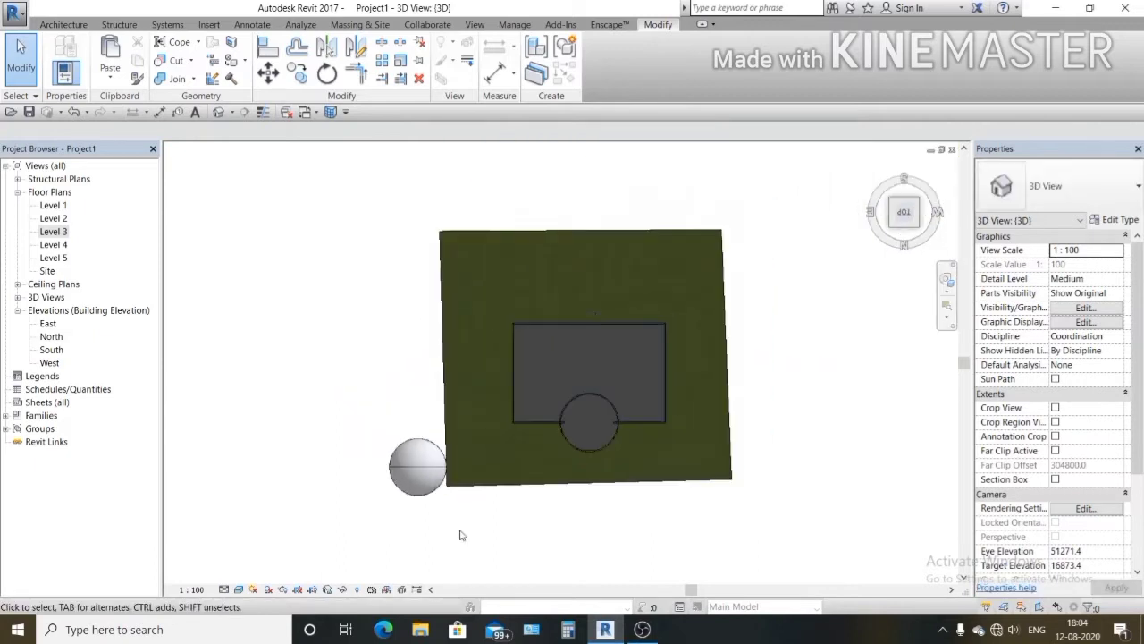
{"action": "scroll", "coordinate": [411, 532], "scroll_direction": "up", "scroll_amount": 3}
{"action": "left_click", "coordinate": [424, 451]}
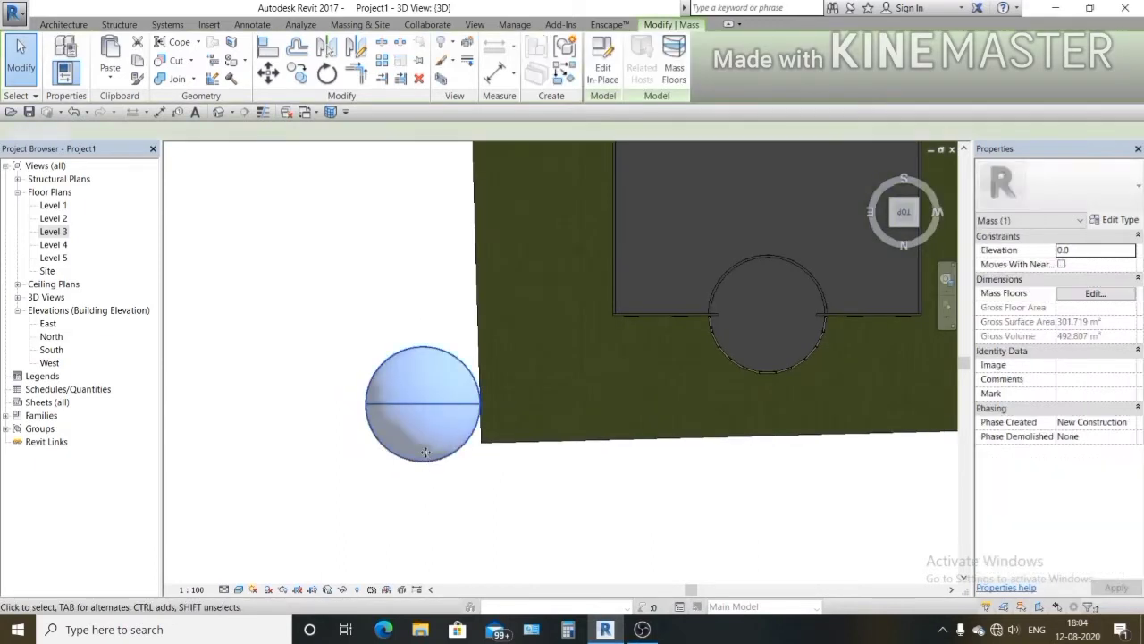
{"action": "double_click", "coordinate": [424, 452]}
{"action": "double_click", "coordinate": [422, 450]}
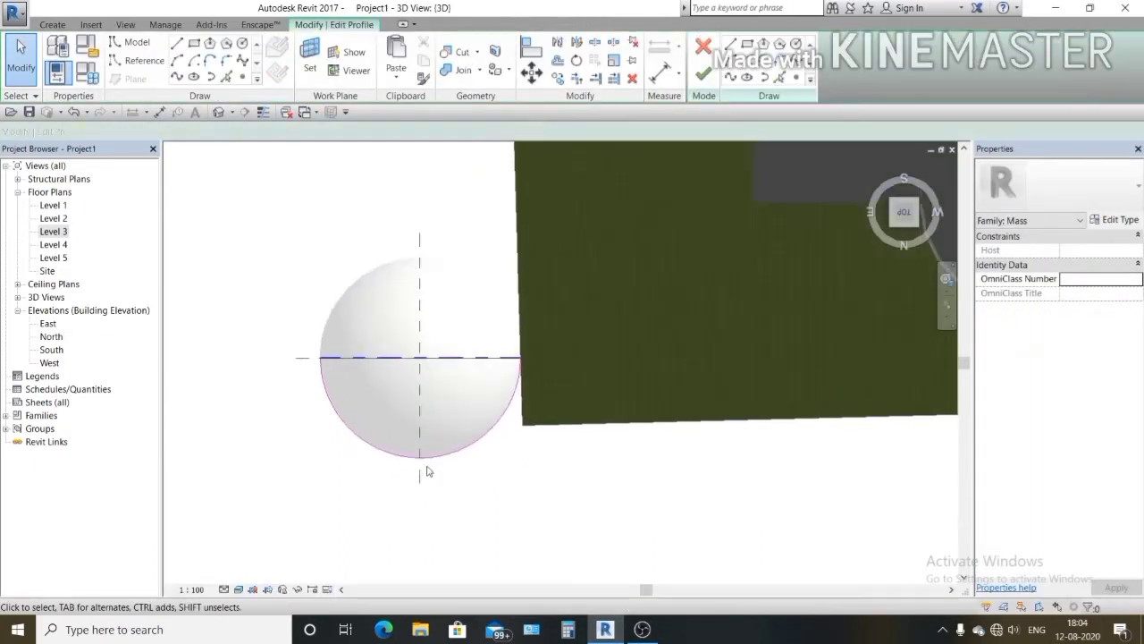
Step: Draw a vertical profile line from the midpoint of the sphere's diameter to the arc's lowest point
{"action": "left_click", "coordinate": [177, 42]}
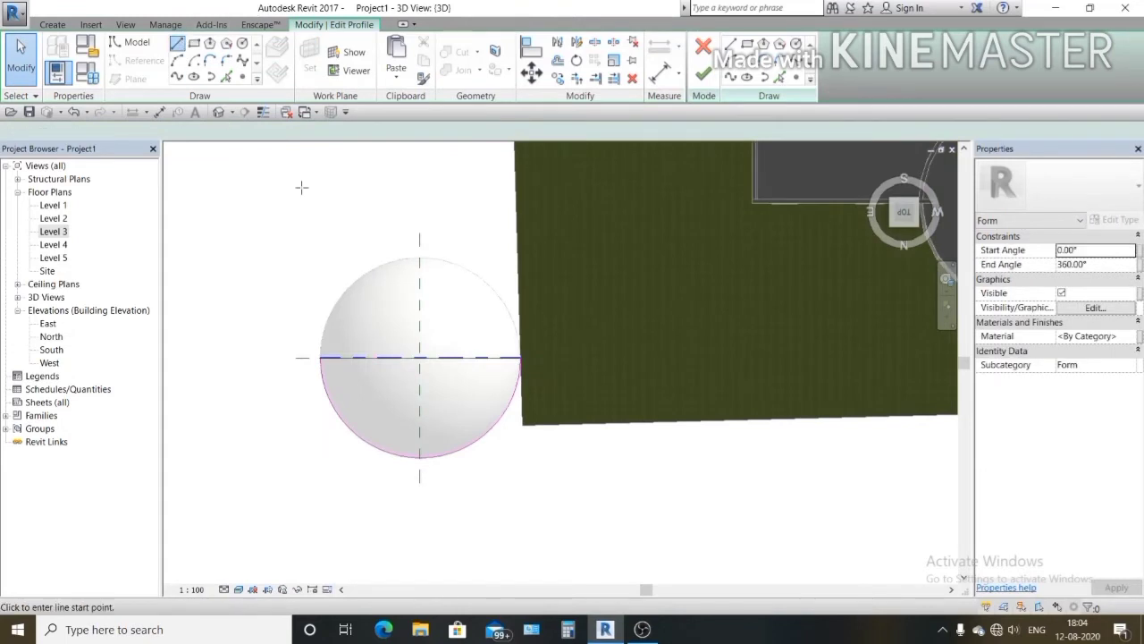
{"action": "left_click", "coordinate": [421, 357]}
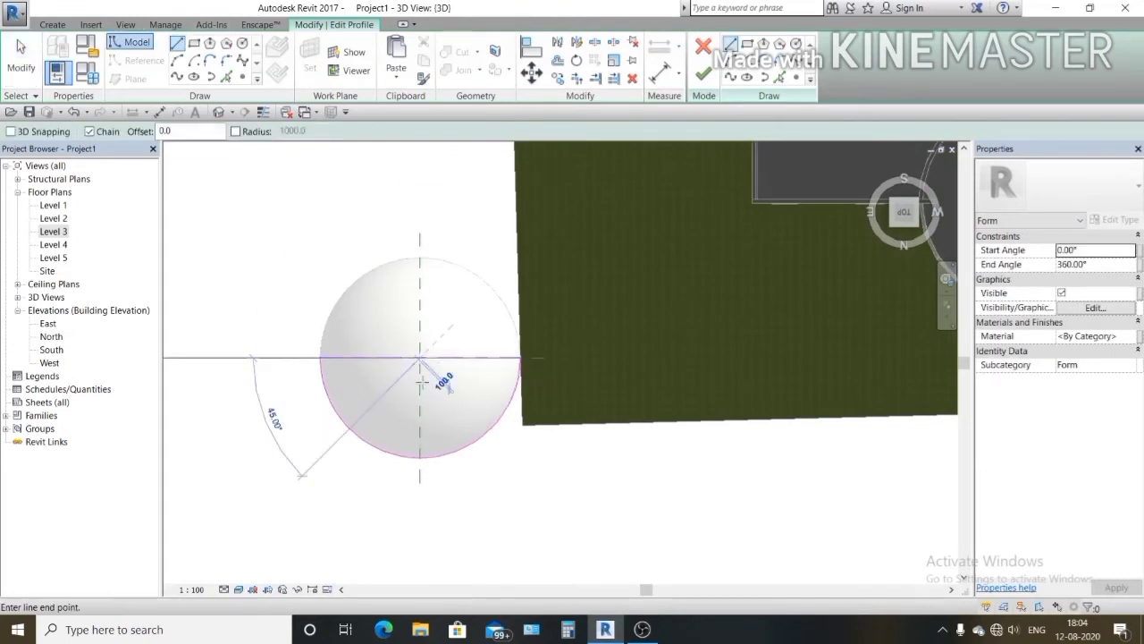
{"action": "left_click", "coordinate": [421, 457]}
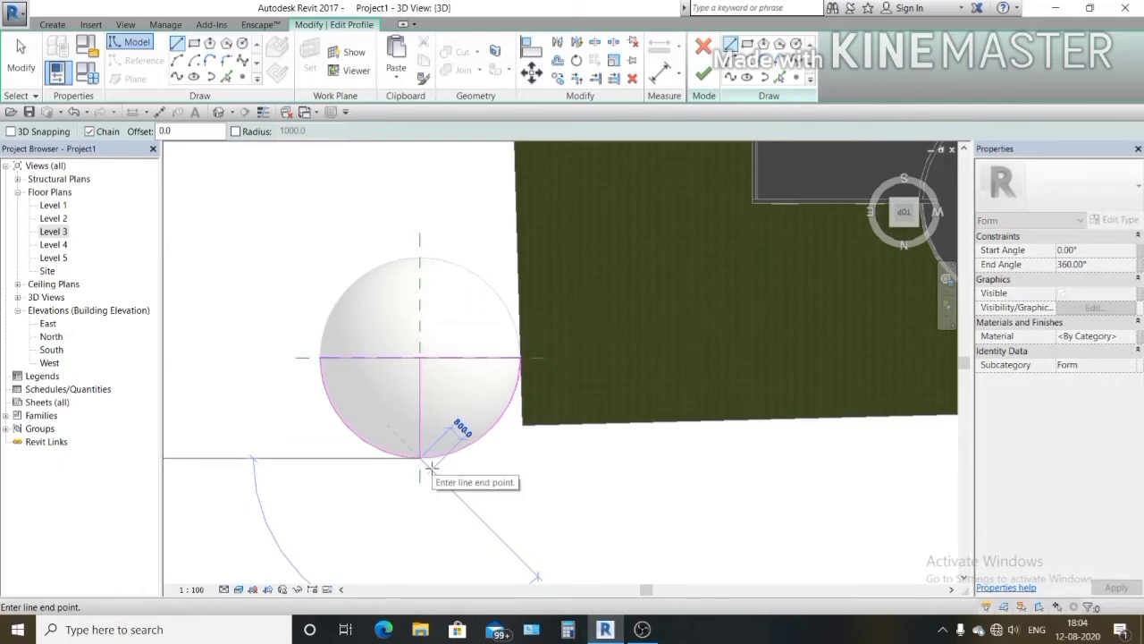
{"action": "key", "text": "Escape"}
{"action": "key", "text": "Escape"}
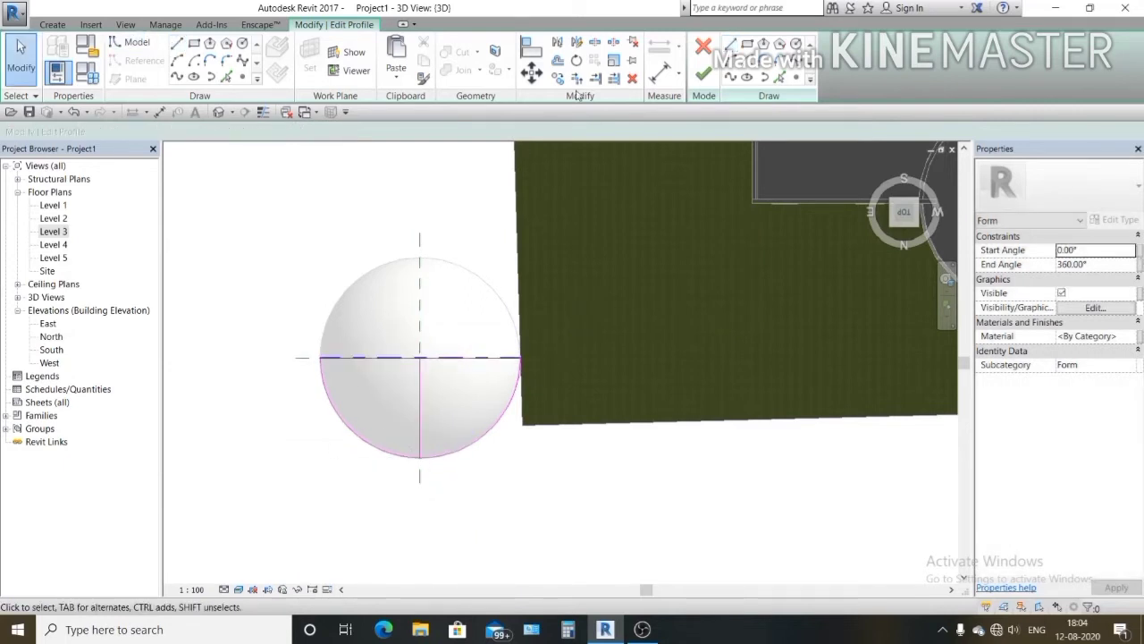
Step: Trim the semicircular arc against the vertical line, keeping only the quarter arc nearest the building site
{"action": "left_click", "coordinate": [577, 78]}
{"action": "left_click", "coordinate": [437, 393]}
{"action": "left_click", "coordinate": [460, 359]}
{"action": "scroll", "coordinate": [470, 461], "scroll_direction": "up", "scroll_amount": 1}
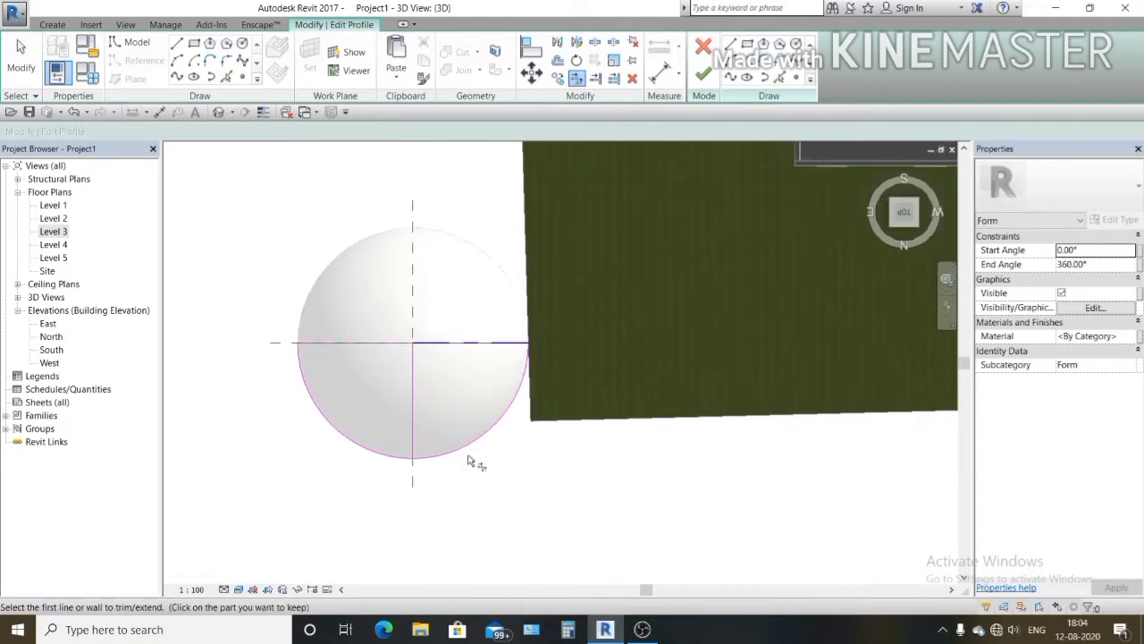
{"action": "left_click", "coordinate": [416, 426]}
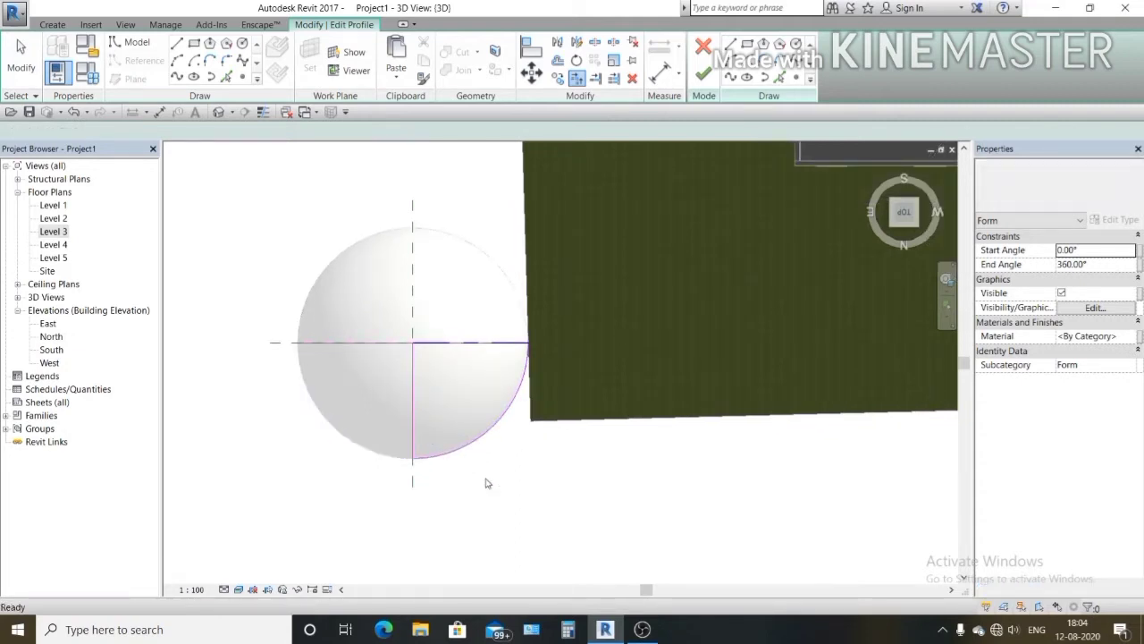
{"action": "key", "text": "Escape"}
Step: Shorten the horizontal profile line to meet the vertical line at the centre and finish the profile edit
{"action": "left_click", "coordinate": [388, 342]}
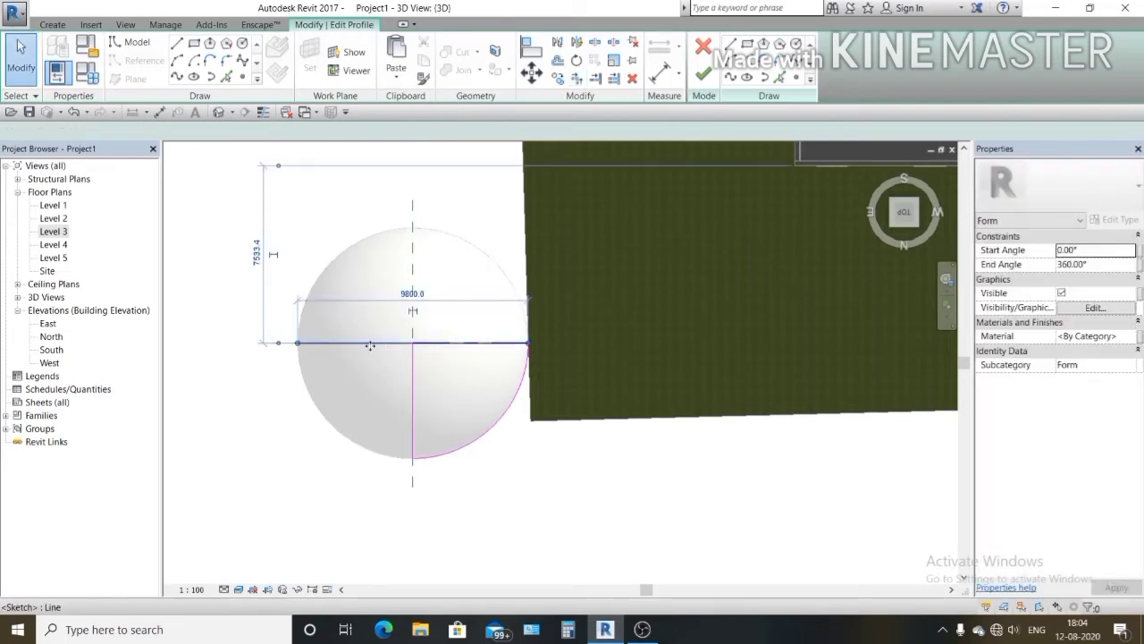
{"action": "left_click_drag", "start_coordinate": [409, 345], "coordinate": [412, 343]}
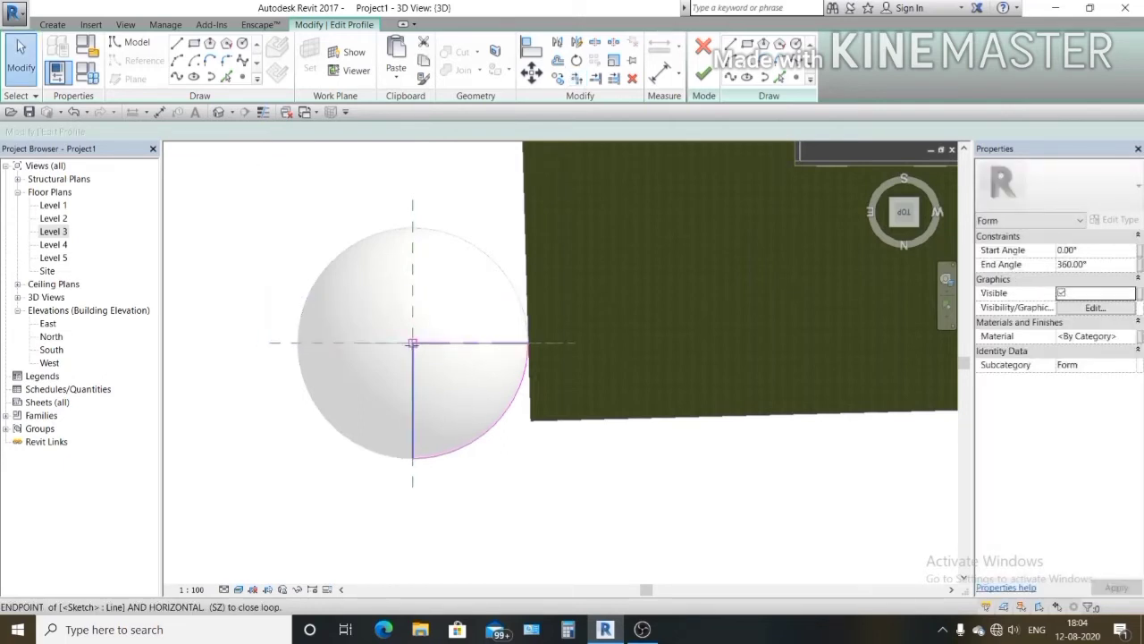
{"action": "scroll", "coordinate": [391, 343], "scroll_direction": "down", "scroll_amount": 2}
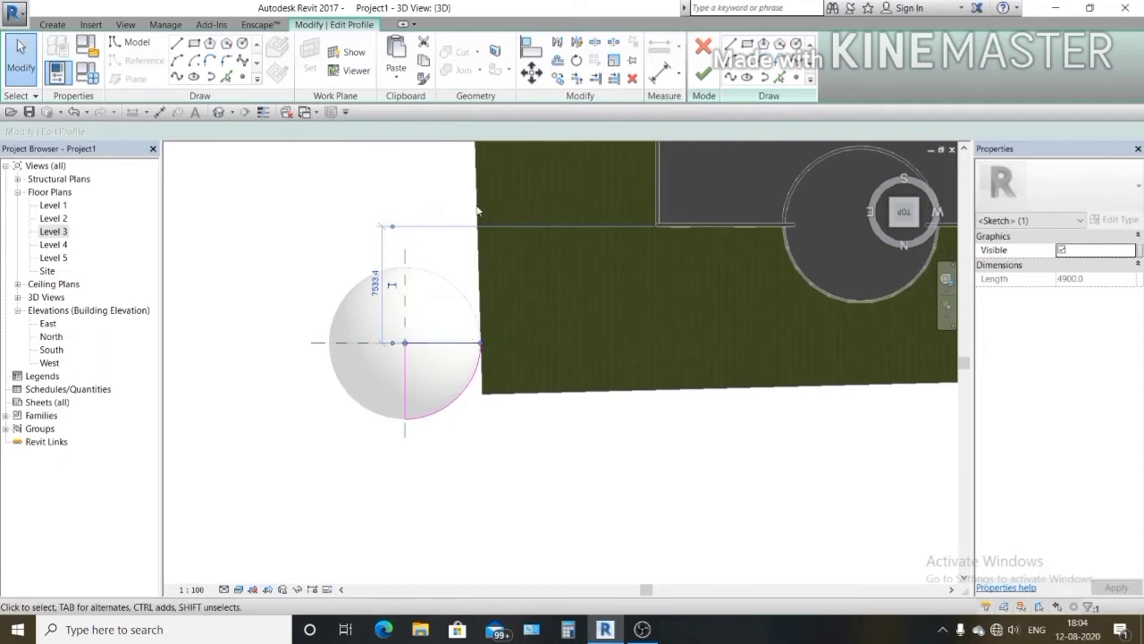
{"action": "left_click", "coordinate": [704, 73]}
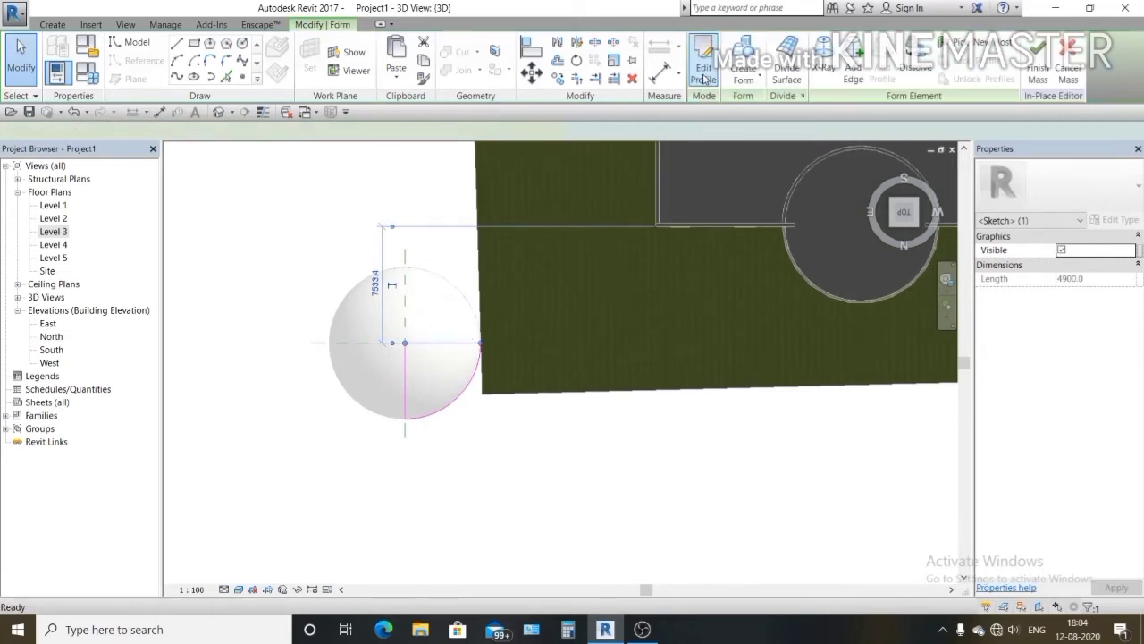
Step: Check the half-dome form from the back of the building and finish the in-place mass
{"action": "scroll", "coordinate": [659, 230], "scroll_direction": "down", "scroll_amount": 3}
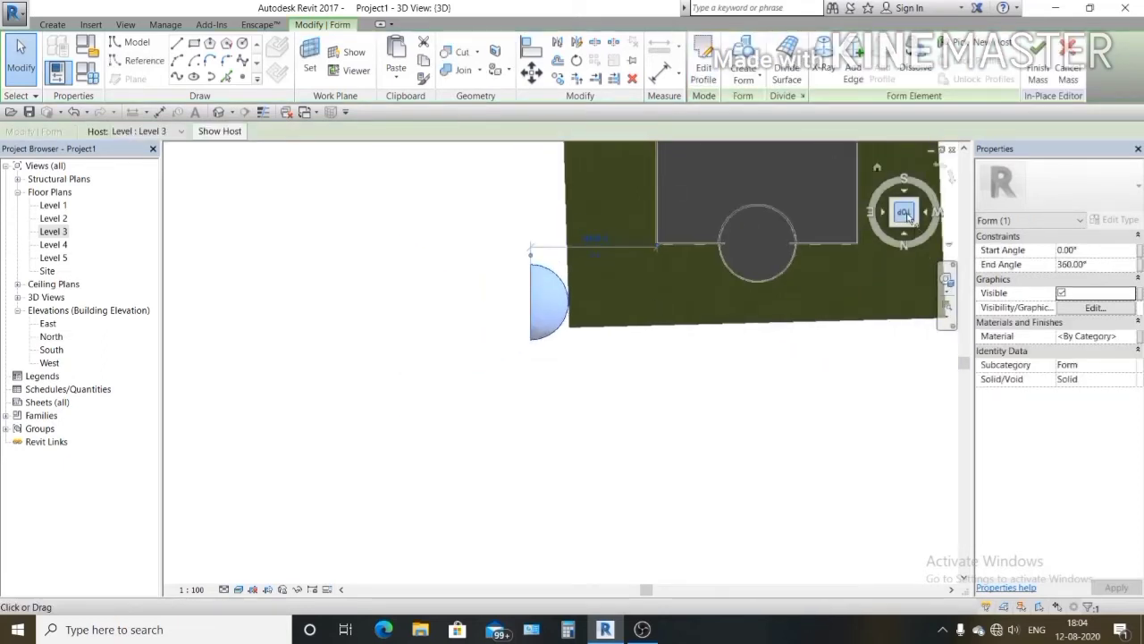
{"action": "left_click_drag", "start_coordinate": [905, 213], "coordinate": [891, 516]}
{"action": "scroll", "coordinate": [731, 299], "scroll_direction": "down", "scroll_amount": 1}
{"action": "scroll", "coordinate": [601, 283], "scroll_direction": "up", "scroll_amount": 3}
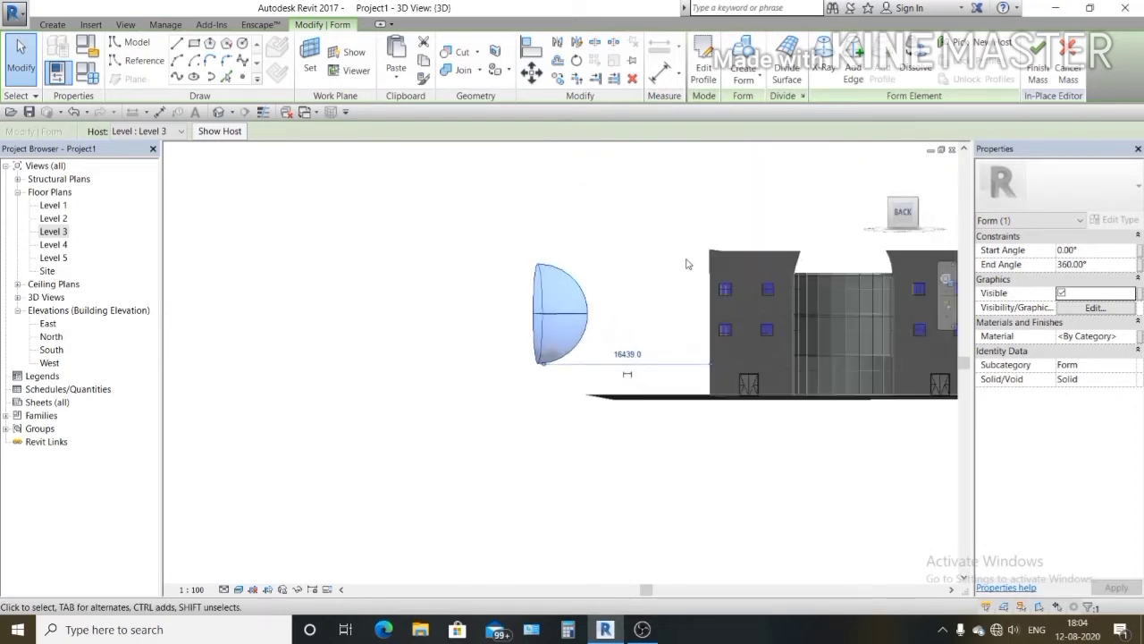
{"action": "left_click_drag", "start_coordinate": [901, 215], "coordinate": [885, 213]}
{"action": "left_click", "coordinate": [887, 212]}
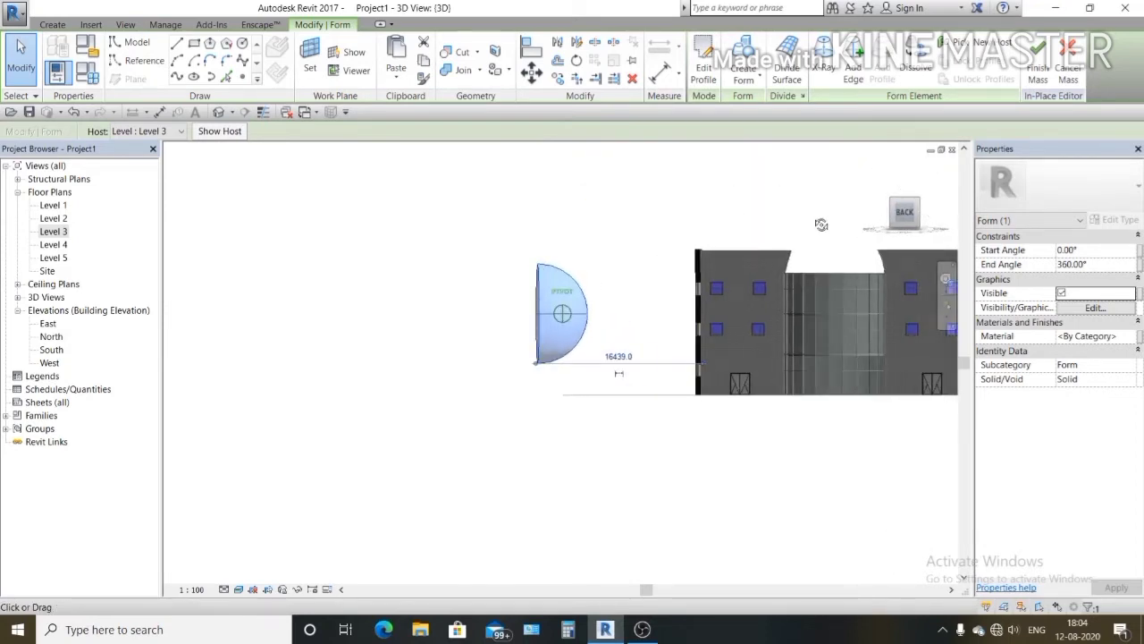
{"action": "left_click", "coordinate": [1037, 71]}
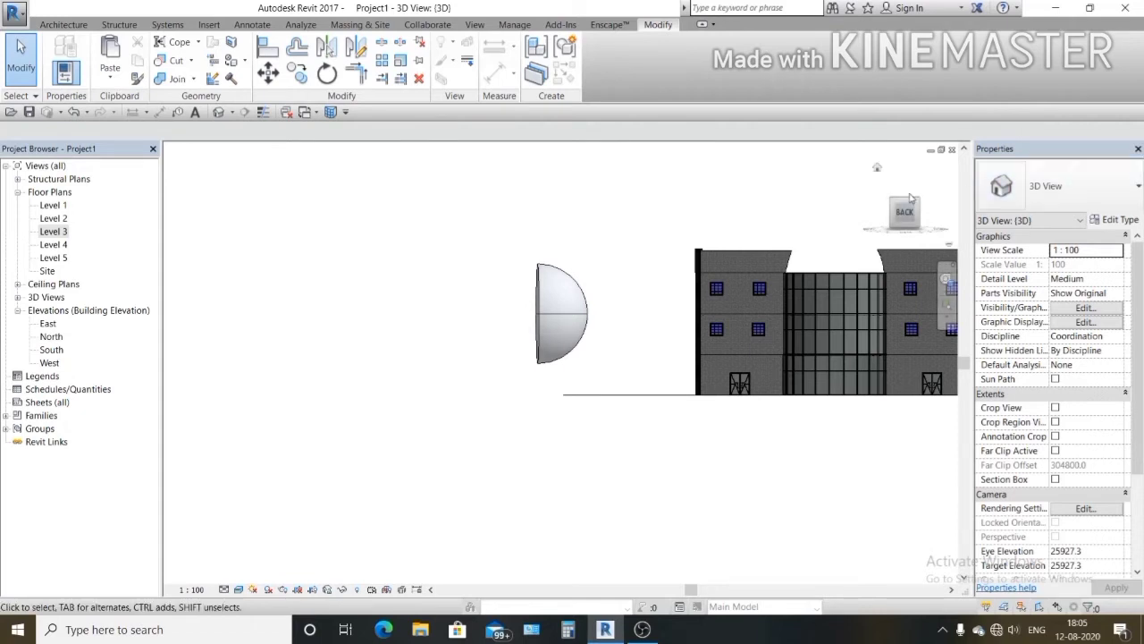
Step: Create a 1500 x 3000mm curtain system by face on the upper and lower curved faces of the half-dome mass
{"action": "scroll", "coordinate": [614, 307], "scroll_direction": "up", "scroll_amount": 3}
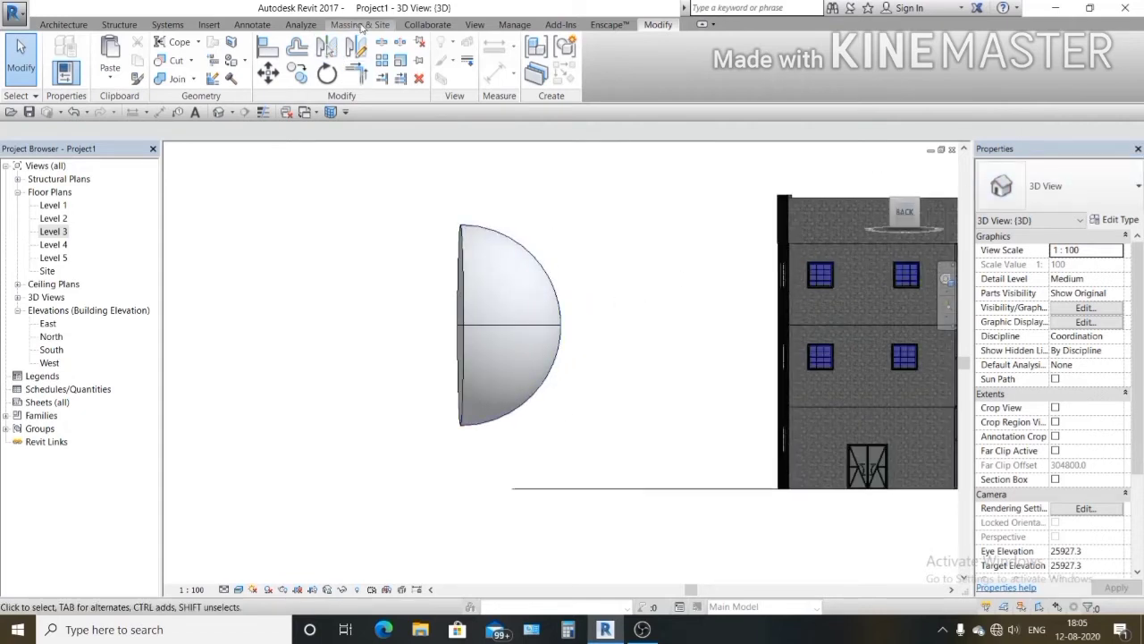
{"action": "left_click", "coordinate": [360, 25]}
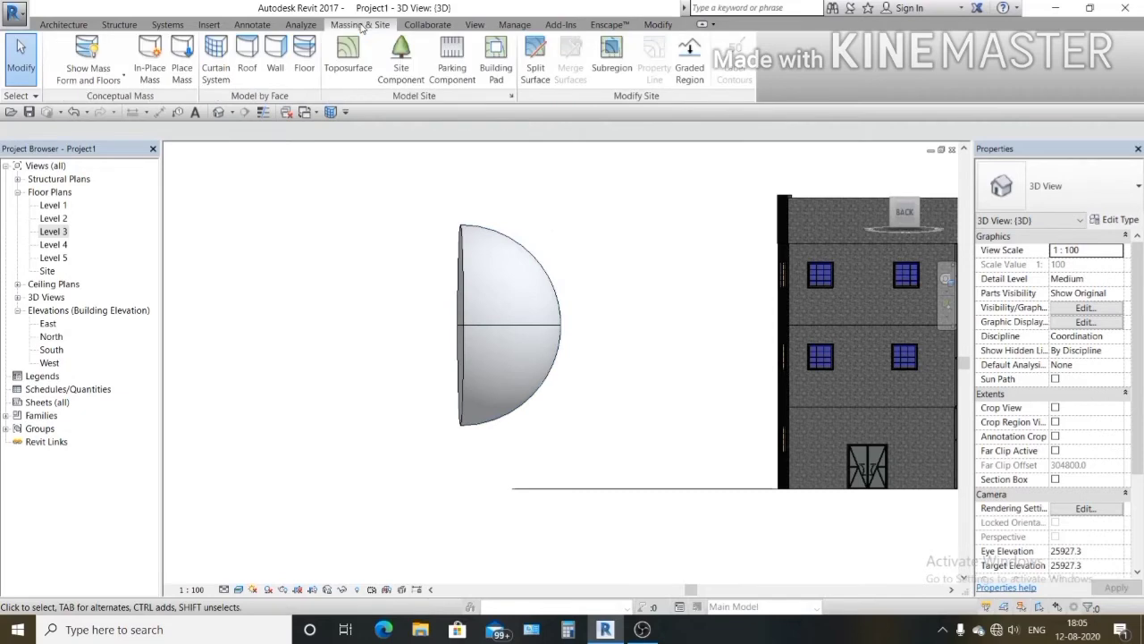
{"action": "left_click", "coordinate": [221, 72]}
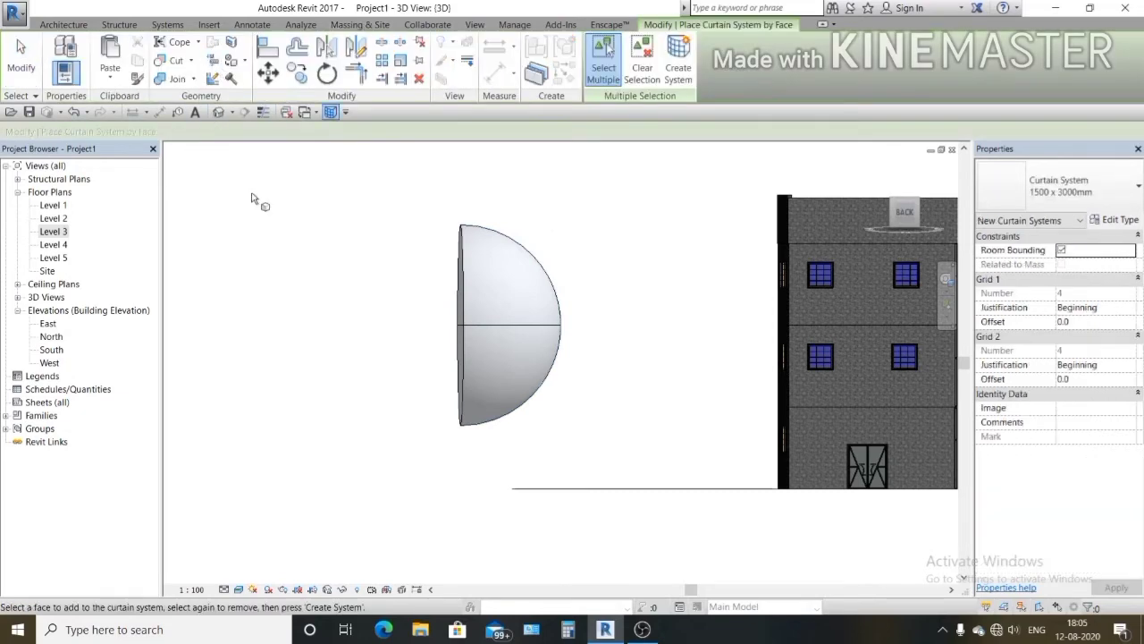
{"action": "left_click", "coordinate": [520, 252]}
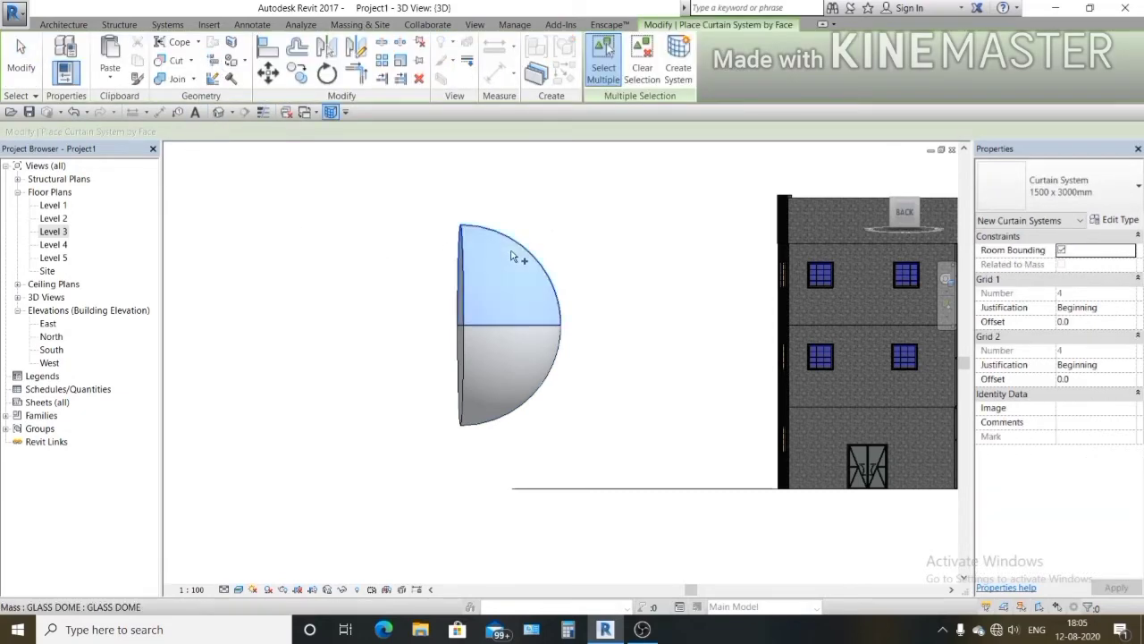
{"action": "left_click", "coordinate": [524, 375]}
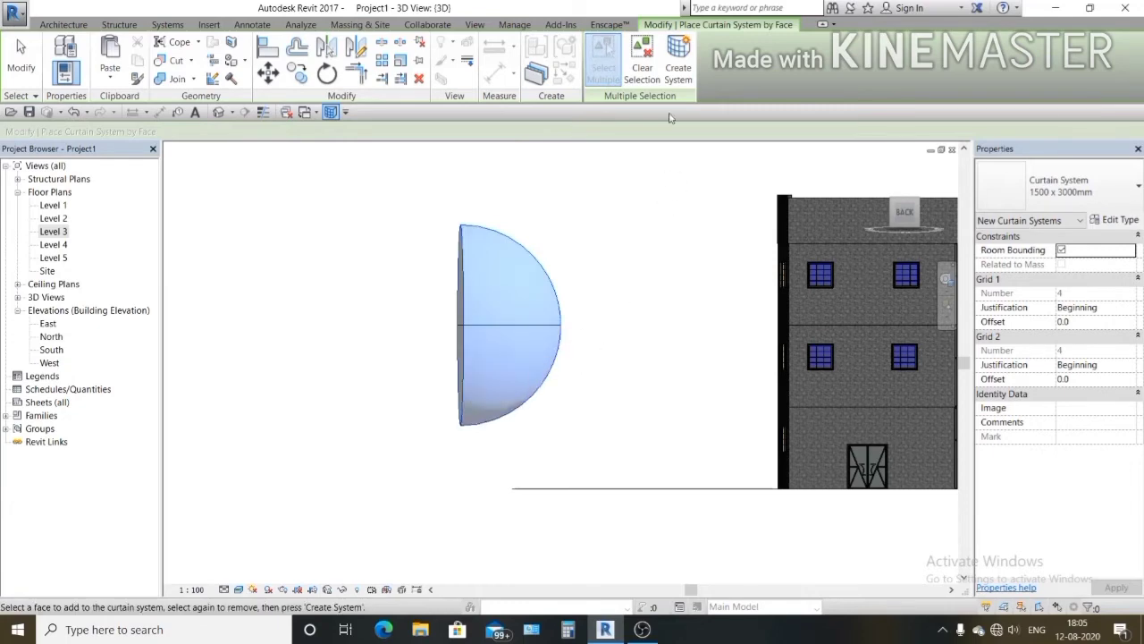
{"action": "left_click", "coordinate": [679, 71]}
{"action": "scroll", "coordinate": [547, 269], "scroll_direction": "up", "scroll_amount": 2}
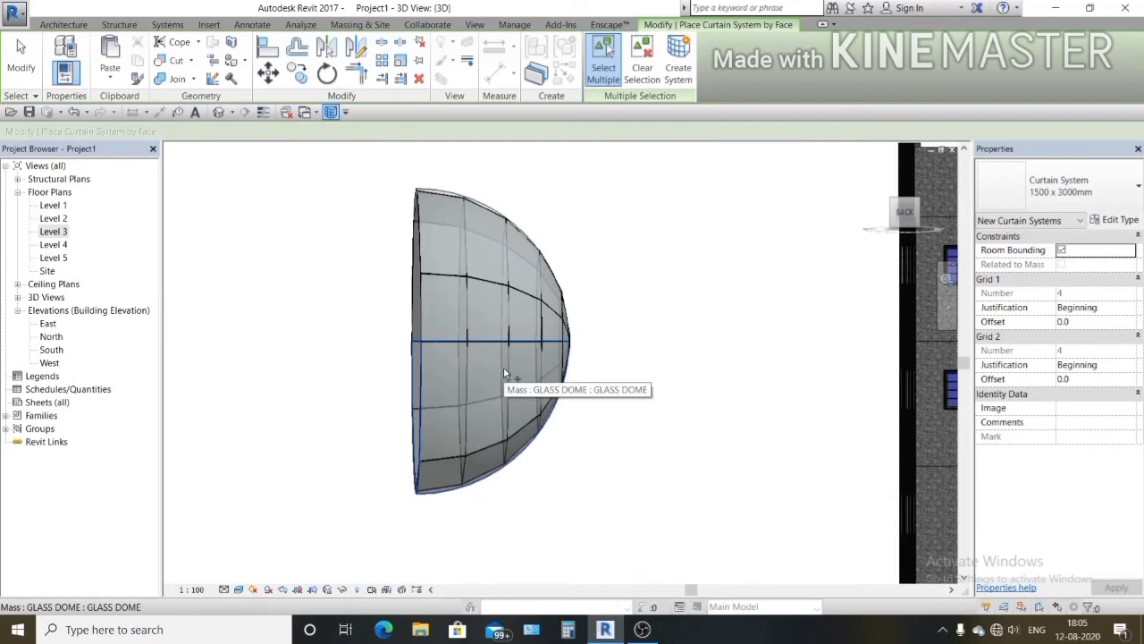
{"action": "scroll", "coordinate": [617, 213], "scroll_direction": "down", "scroll_amount": 1}
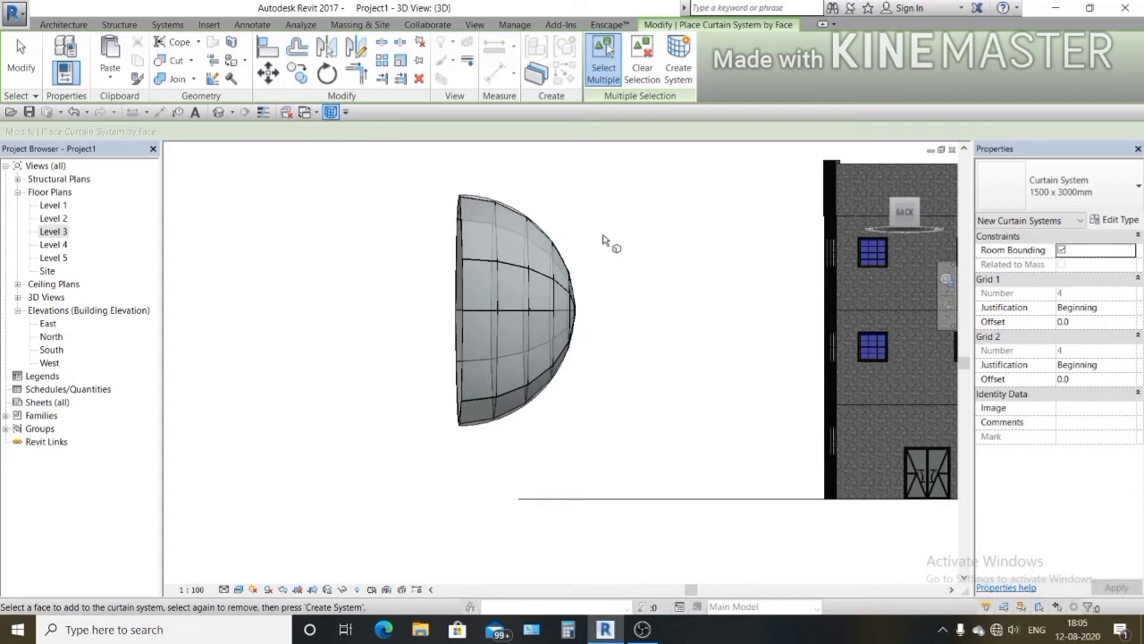
{"action": "scroll", "coordinate": [605, 239], "scroll_direction": "down", "scroll_amount": 2}
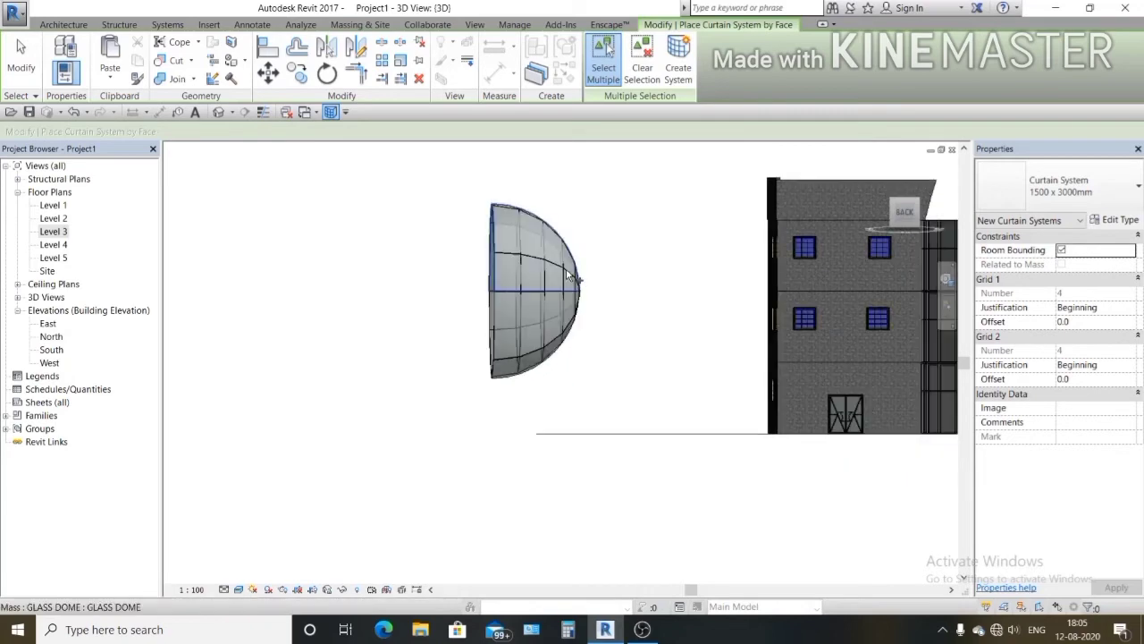
Step: Rotate the dome's curtain system 90° clockwise in the South elevation so its flat base faces down
{"action": "double_click", "coordinate": [51, 350]}
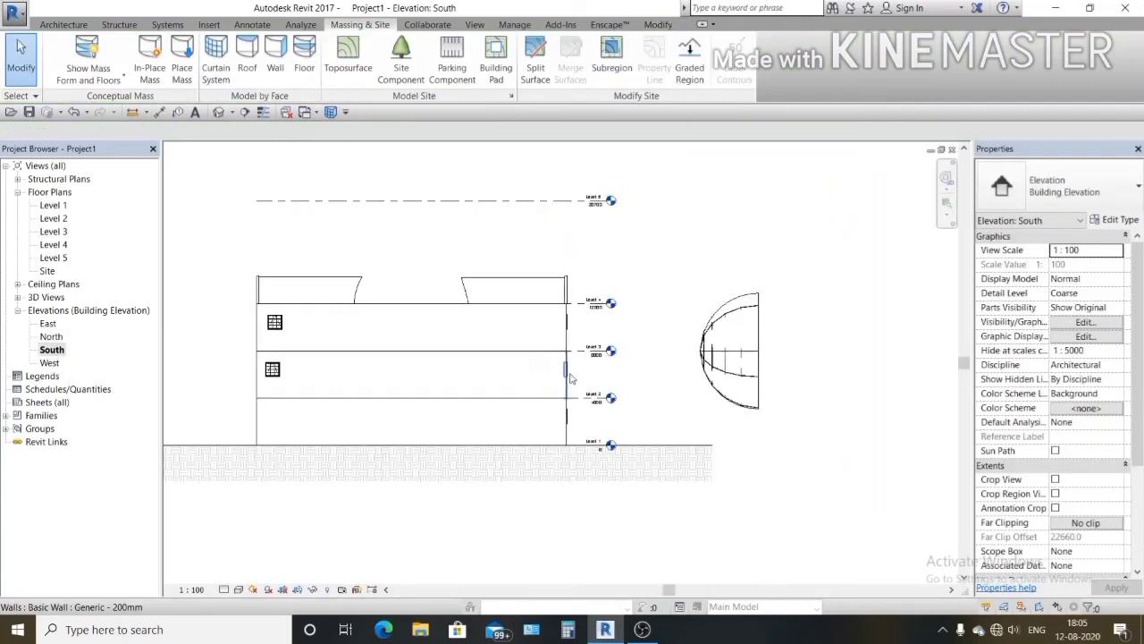
{"action": "scroll", "coordinate": [803, 346], "scroll_direction": "up", "scroll_amount": 2}
{"action": "left_click", "coordinate": [740, 345]}
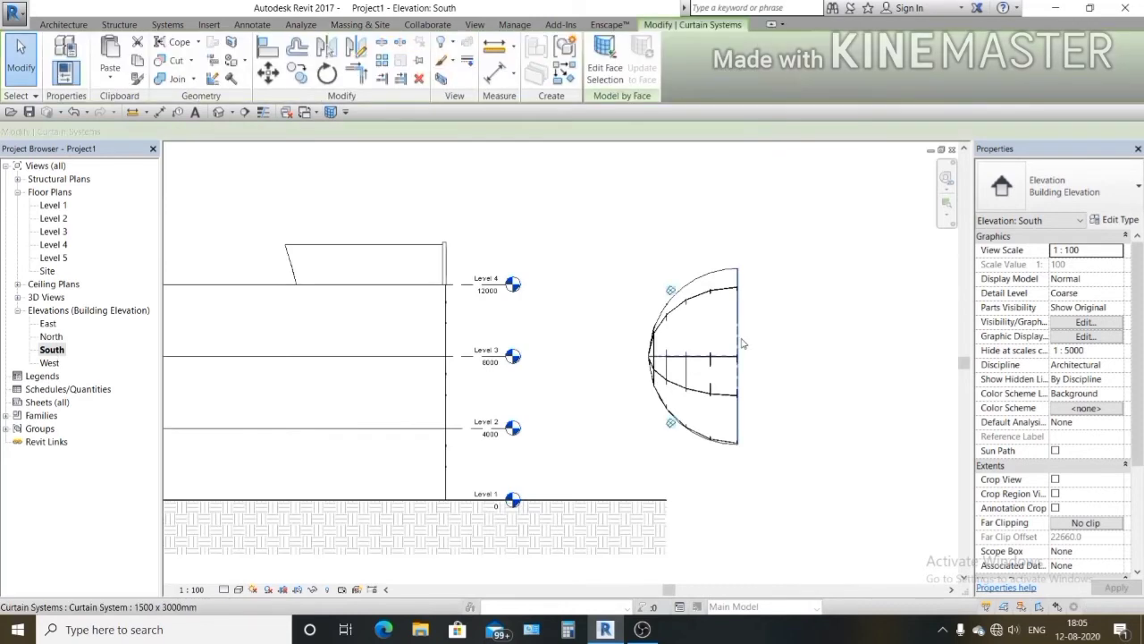
{"action": "left_click", "coordinate": [327, 73]}
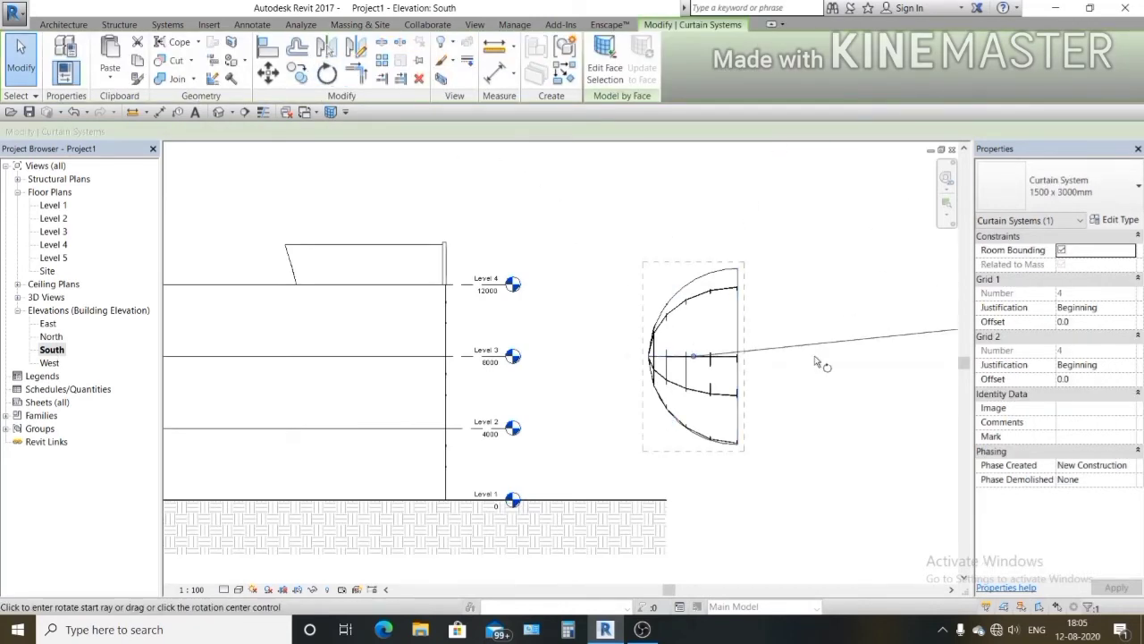
{"action": "left_click", "coordinate": [858, 356]}
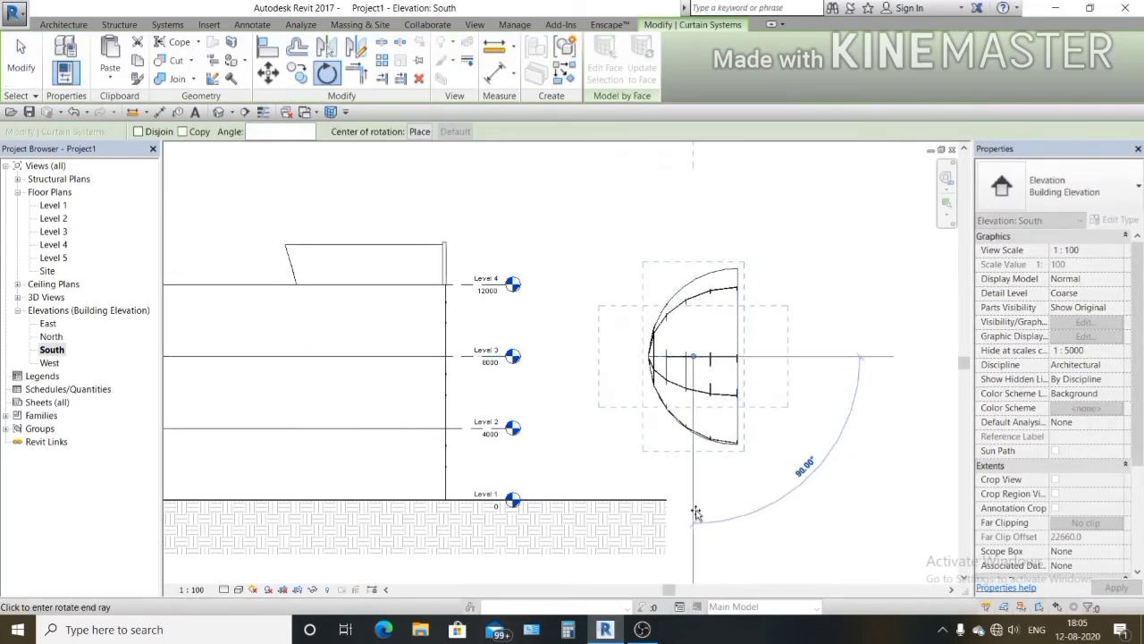
{"action": "left_click", "coordinate": [690, 514]}
{"action": "scroll", "coordinate": [691, 369], "scroll_direction": "down", "scroll_amount": 1}
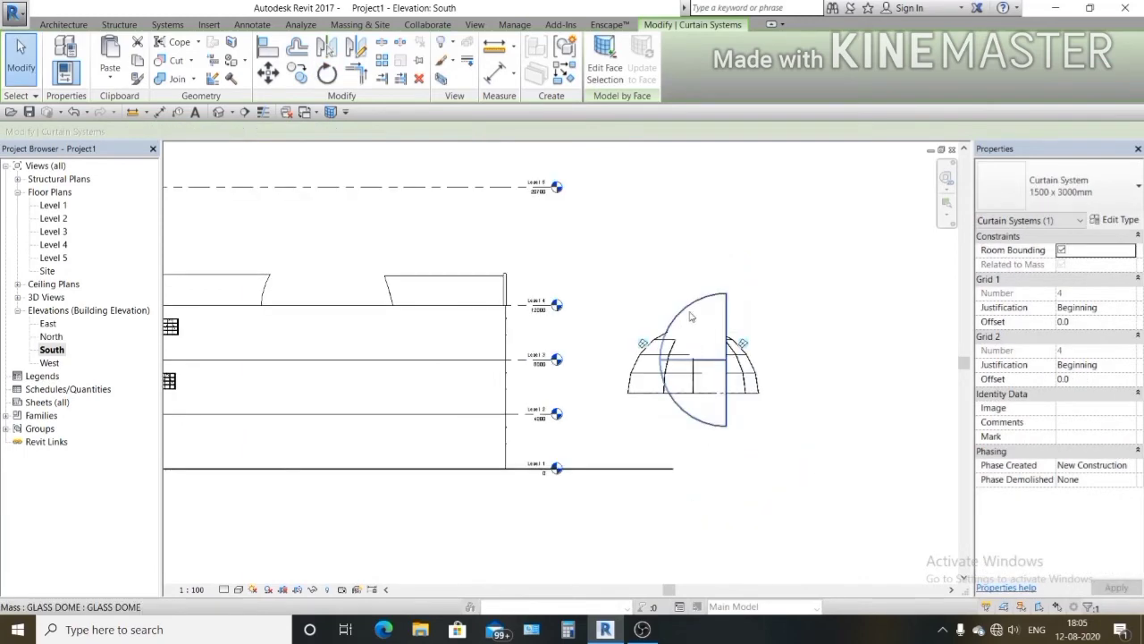
Step: Delete the GLASS DOME mass left behind the rotated curtain system
{"action": "key", "text": "Escape"}
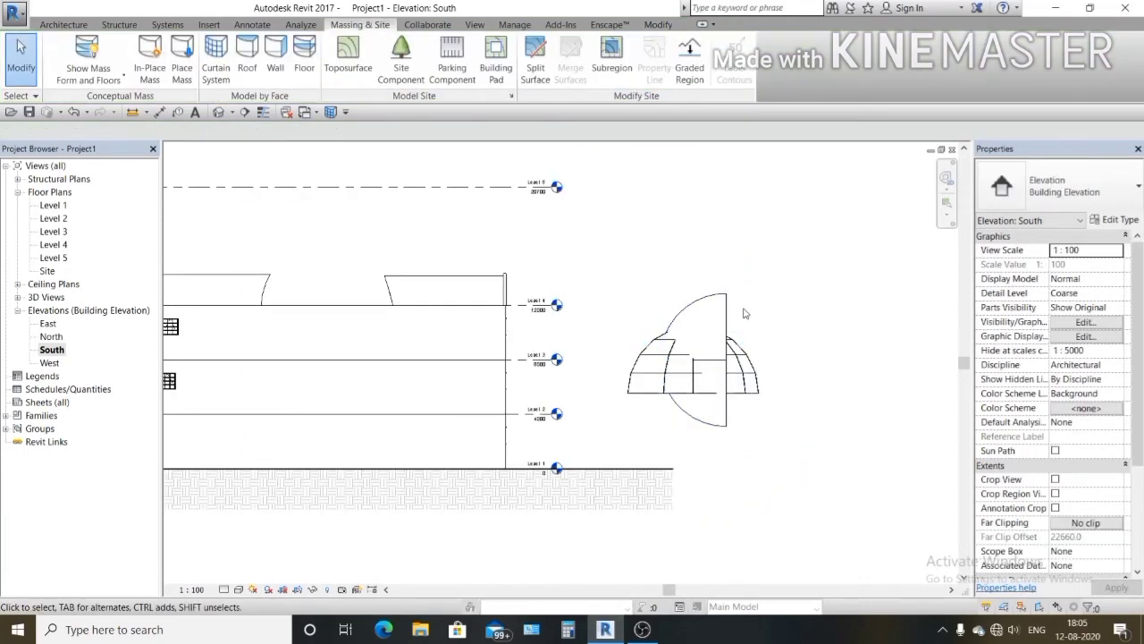
{"action": "left_click", "coordinate": [729, 315]}
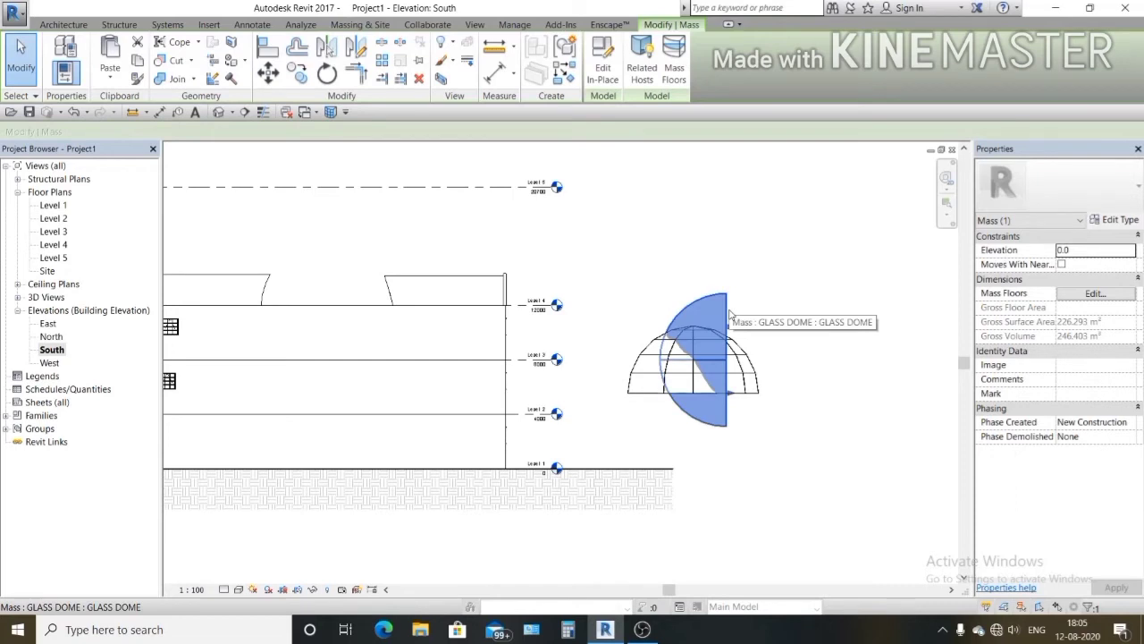
{"action": "key", "text": "Escape"}
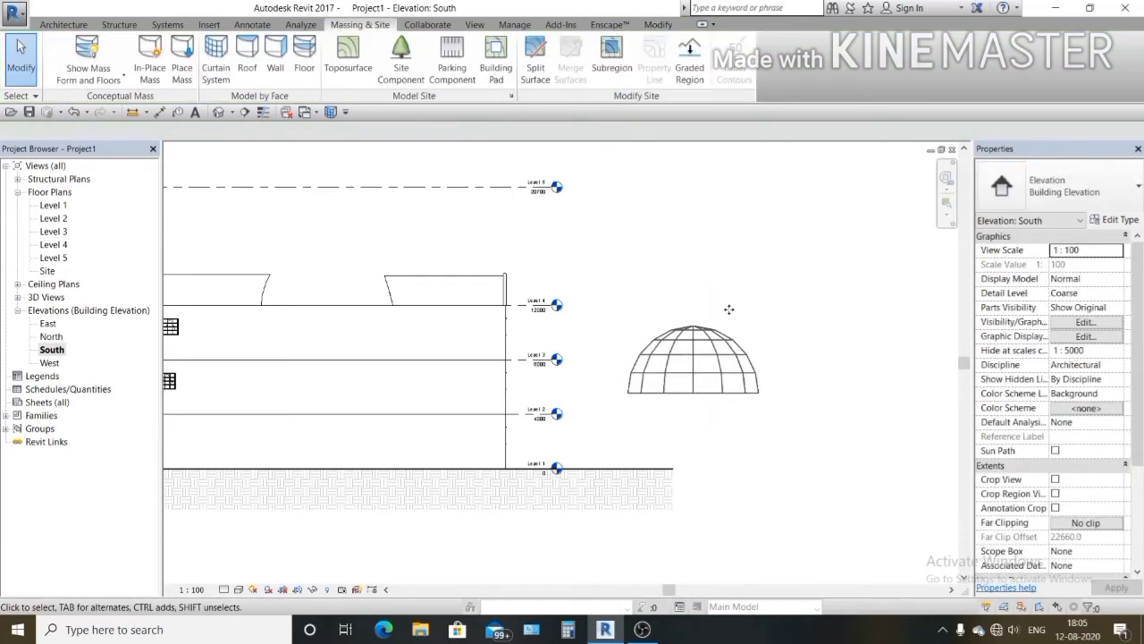
Step: Move the dome's curtain system onto the building at Level 4, centred in the gap between the parapet walls
{"action": "left_click", "coordinate": [698, 400]}
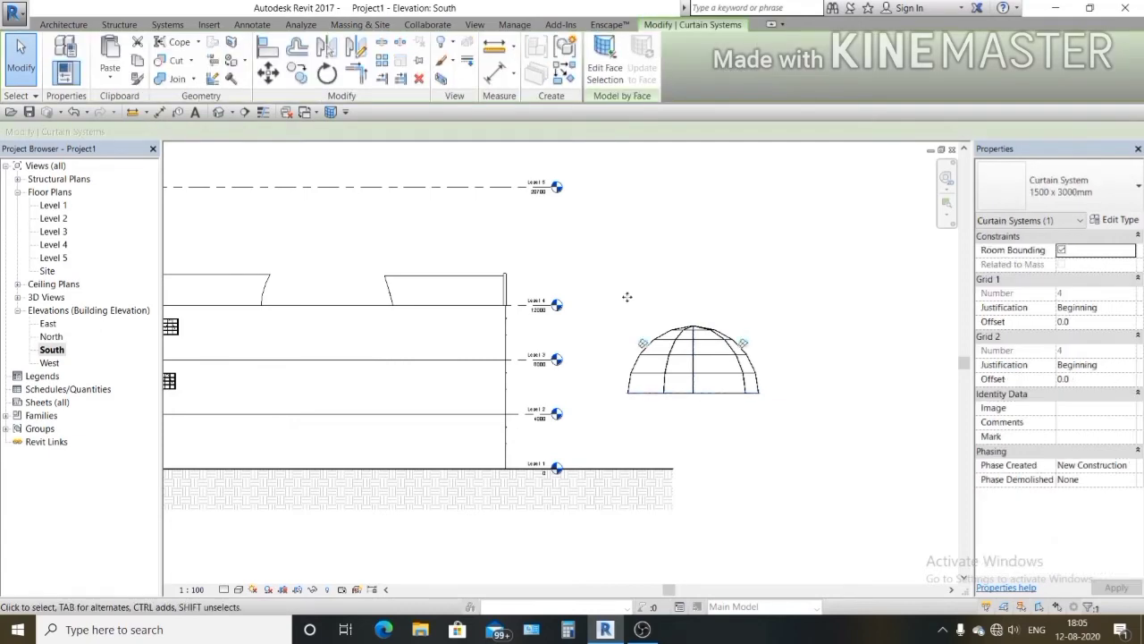
{"action": "left_click", "coordinate": [268, 71]}
{"action": "scroll", "coordinate": [688, 394], "scroll_direction": "up", "scroll_amount": 4}
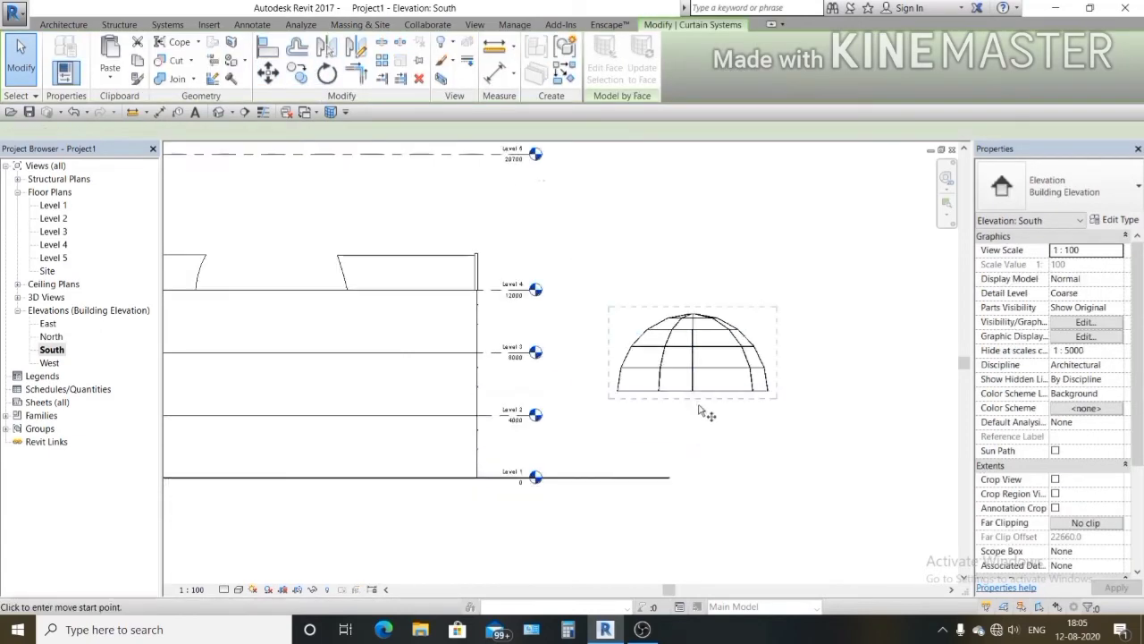
{"action": "scroll", "coordinate": [722, 366], "scroll_direction": "down", "scroll_amount": 4}
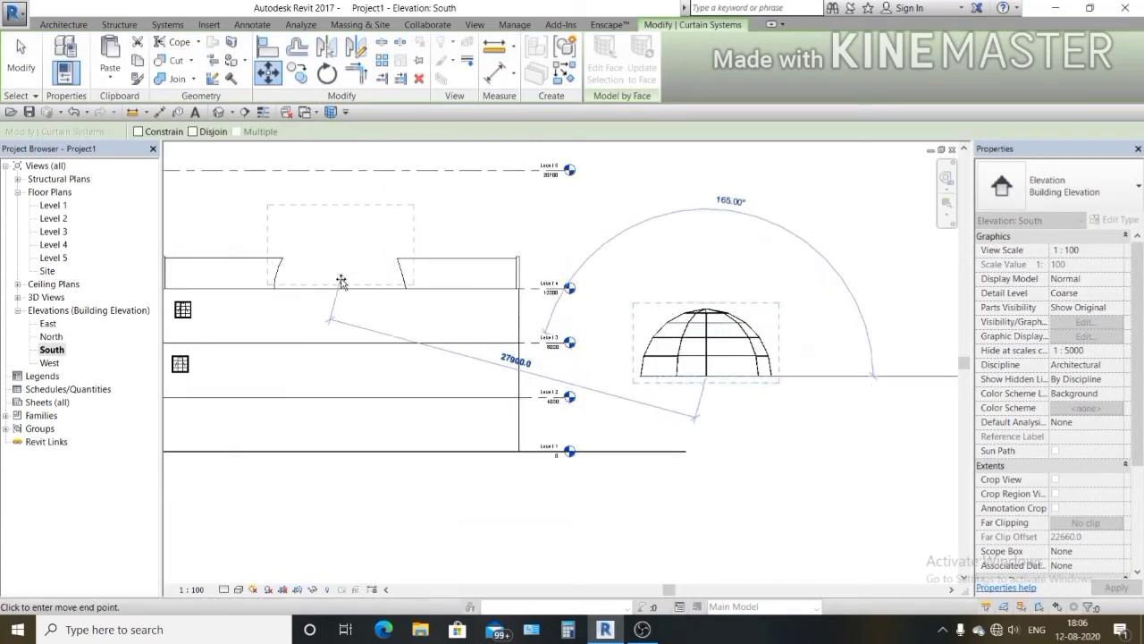
{"action": "scroll", "coordinate": [345, 280], "scroll_direction": "up", "scroll_amount": 1}
{"action": "scroll", "coordinate": [340, 286], "scroll_direction": "up", "scroll_amount": 2}
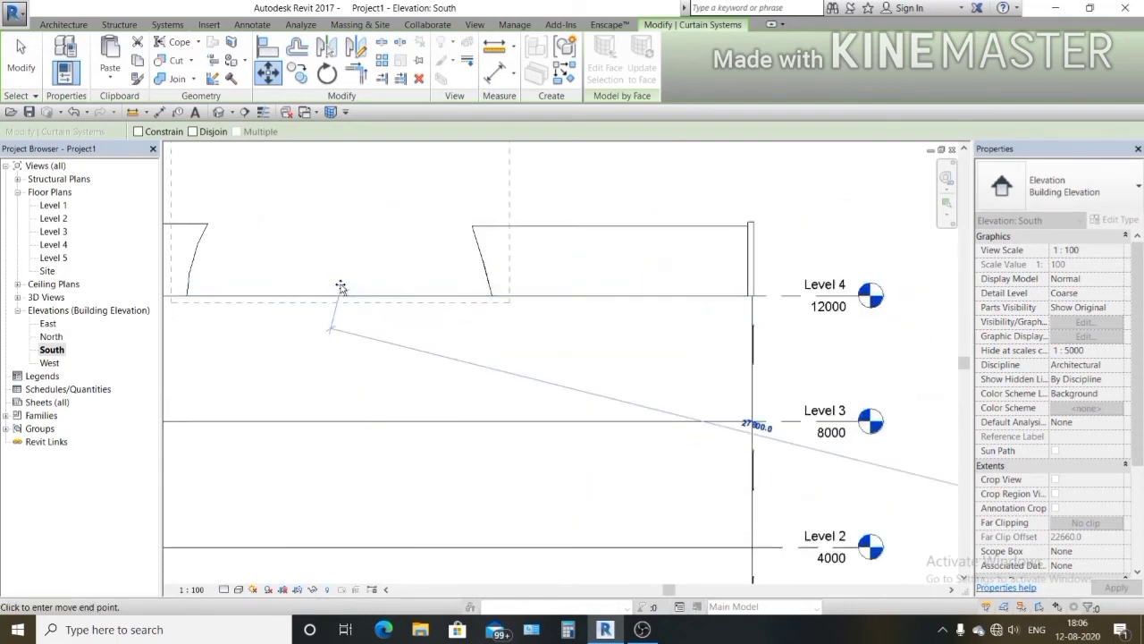
{"action": "left_click", "coordinate": [341, 286]}
{"action": "scroll", "coordinate": [420, 333], "scroll_direction": "down", "scroll_amount": 3}
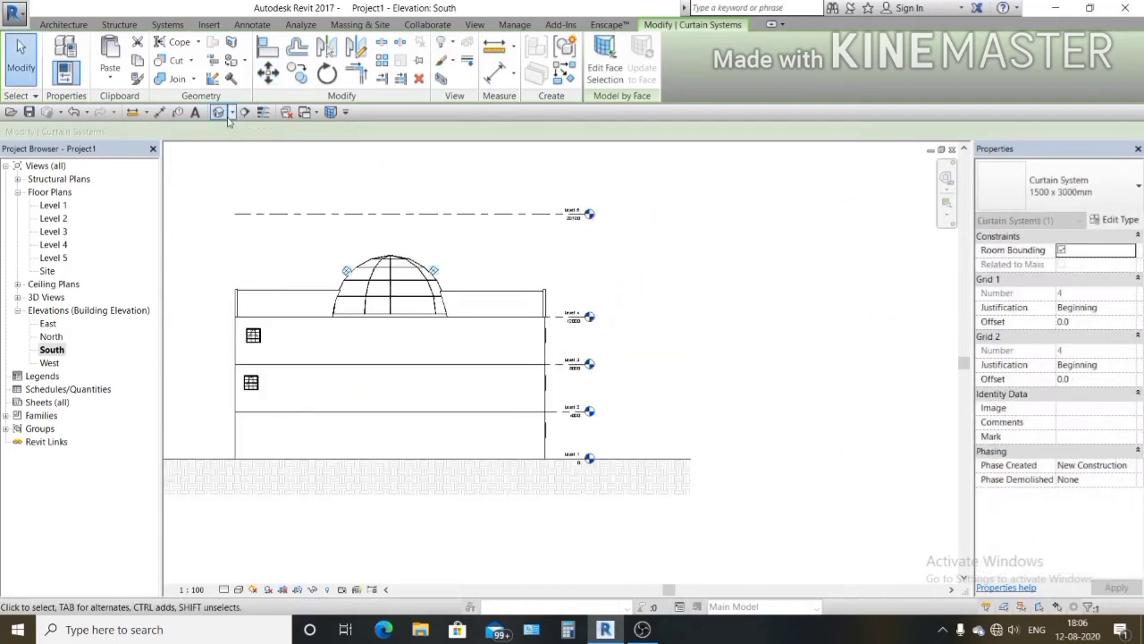
Step: In the 3D view from the right side, nudge the dome toward the building until its outer edge lines up with the glass tower
{"action": "left_click", "coordinate": [219, 113]}
{"action": "scroll", "coordinate": [805, 279], "scroll_direction": "up", "scroll_amount": 3}
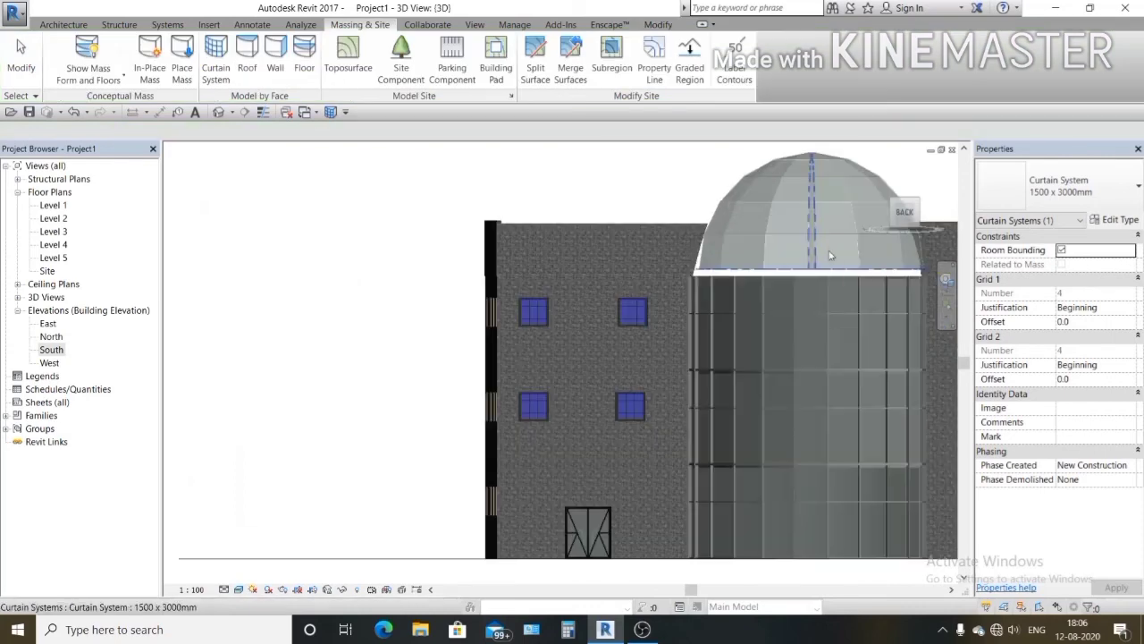
{"action": "left_click", "coordinate": [838, 274]}
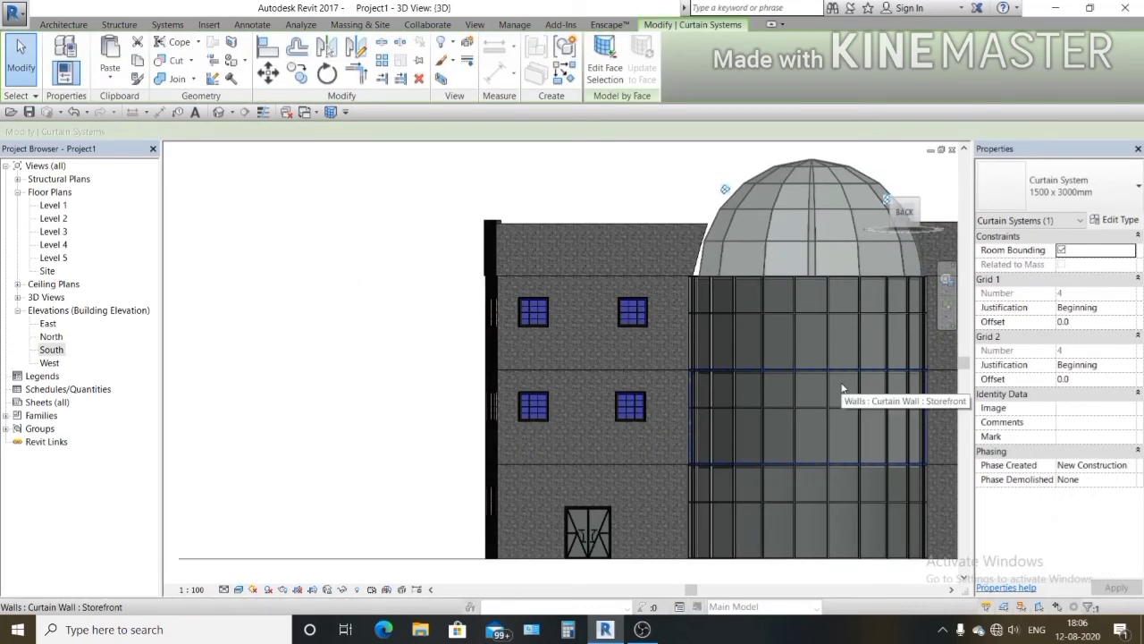
{"action": "scroll", "coordinate": [783, 362], "scroll_direction": "down", "scroll_amount": 3}
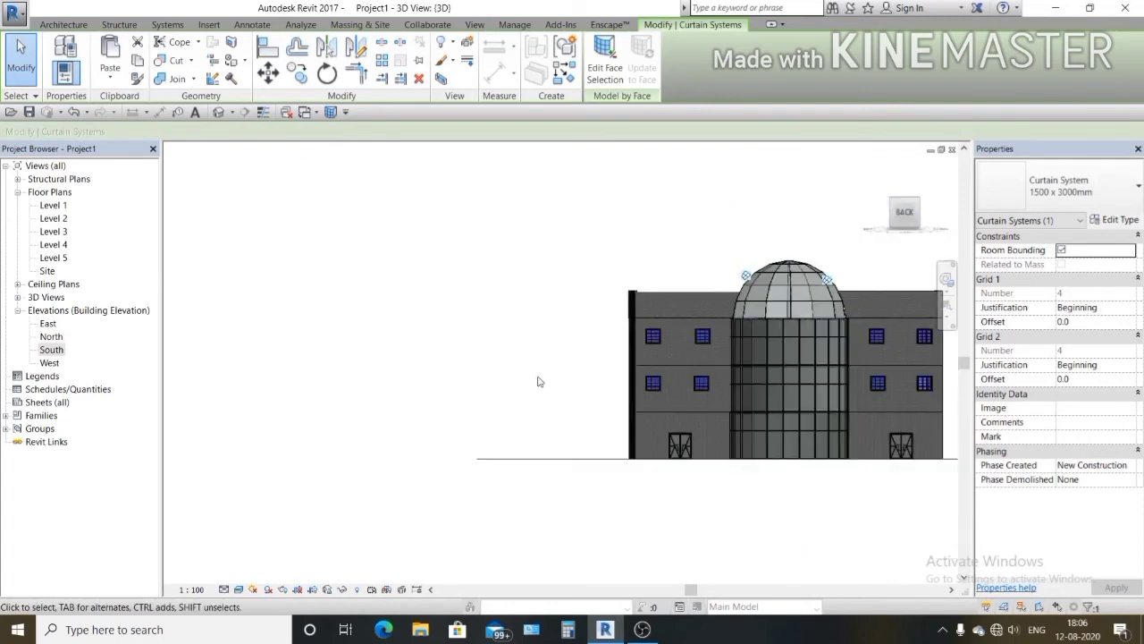
{"action": "left_click", "coordinate": [910, 216]}
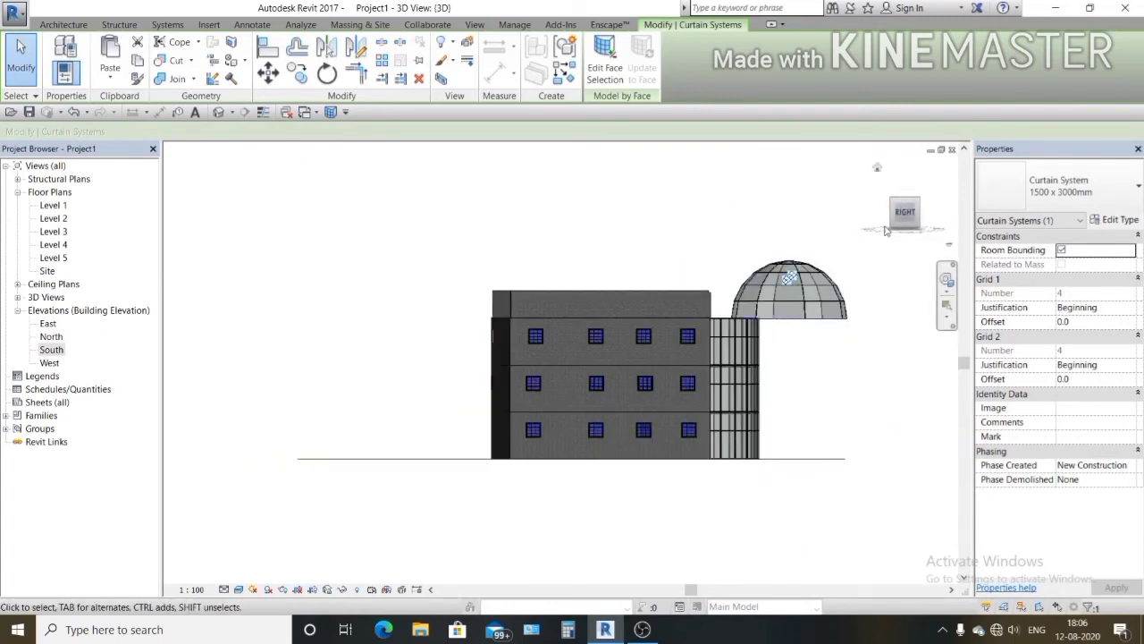
{"action": "scroll", "coordinate": [840, 412], "scroll_direction": "up", "scroll_amount": 2}
{"action": "middle_click_drag", "start_coordinate": [839, 412], "coordinate": [736, 536]}
{"action": "scroll", "coordinate": [735, 537], "scroll_direction": "up", "scroll_amount": 1}
{"action": "scroll", "coordinate": [739, 414], "scroll_direction": "down", "scroll_amount": 2}
{"action": "middle_click_drag", "start_coordinate": [739, 414], "coordinate": [647, 467]}
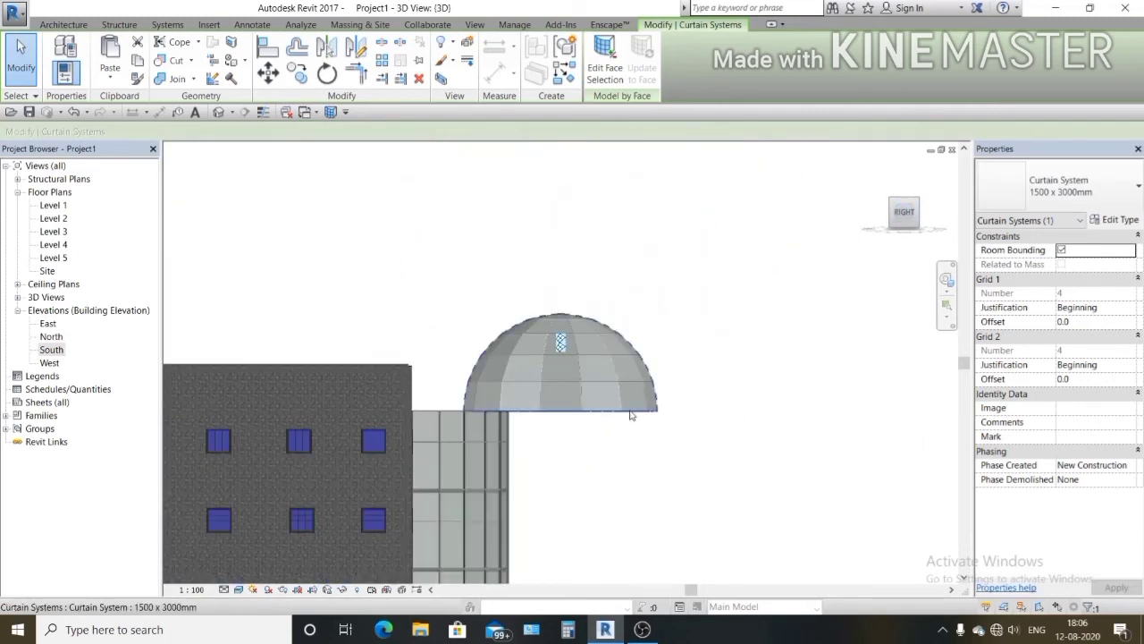
{"action": "key", "text": "Left"}
{"action": "key", "text": "Left"}
{"action": "key", "text": "Left"}
{"action": "key", "text": "Left"}
{"action": "key", "text": "Left"}
{"action": "key", "text": "Left"}
{"action": "key", "text": "Left"}
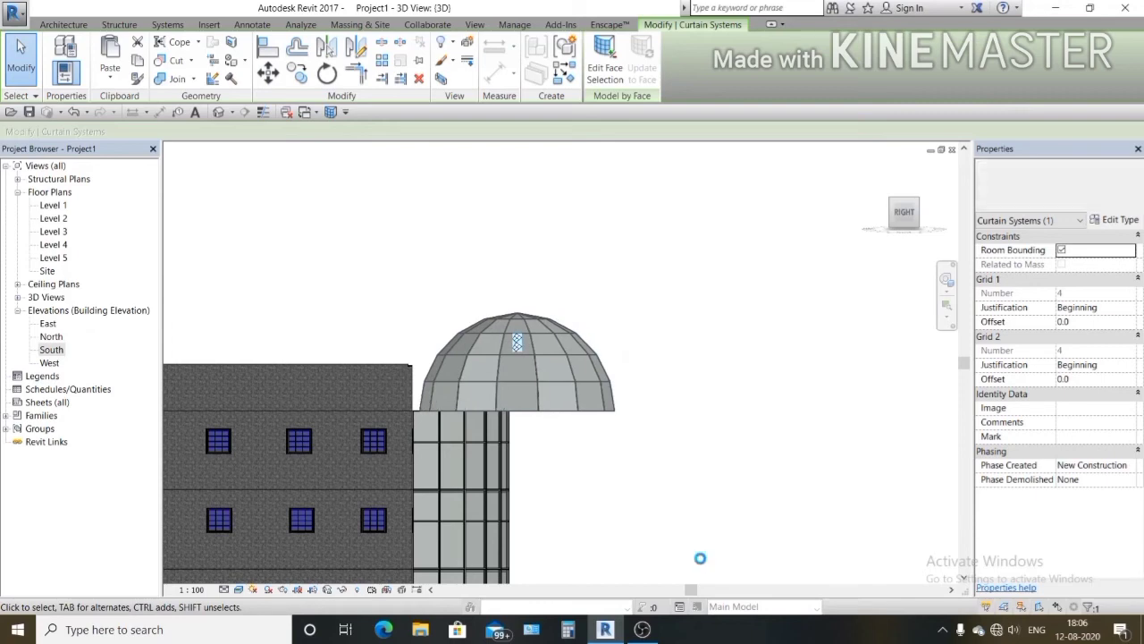
{"action": "key", "text": "Left"}
{"action": "key", "text": "Left"}
{"action": "key", "text": "Left"}
{"action": "key", "text": "Left"}
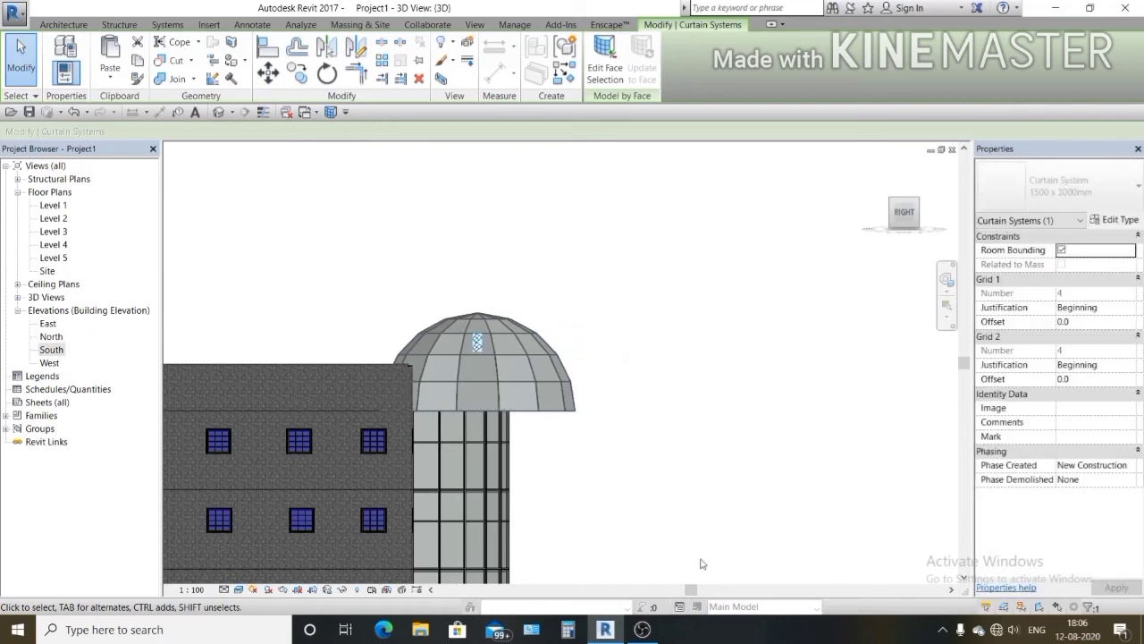
{"action": "key", "text": "Left"}
{"action": "key", "text": "Left"}
{"action": "key", "text": "Left"}
{"action": "key", "text": "Left"}
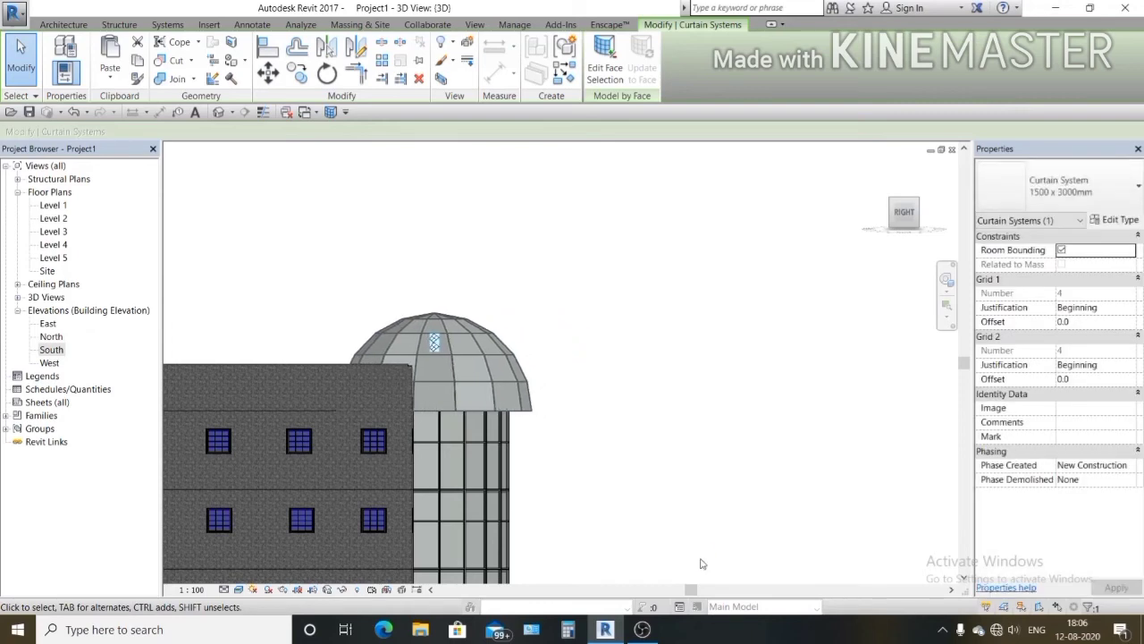
{"action": "key", "text": "Left"}
{"action": "key", "text": "Left"}
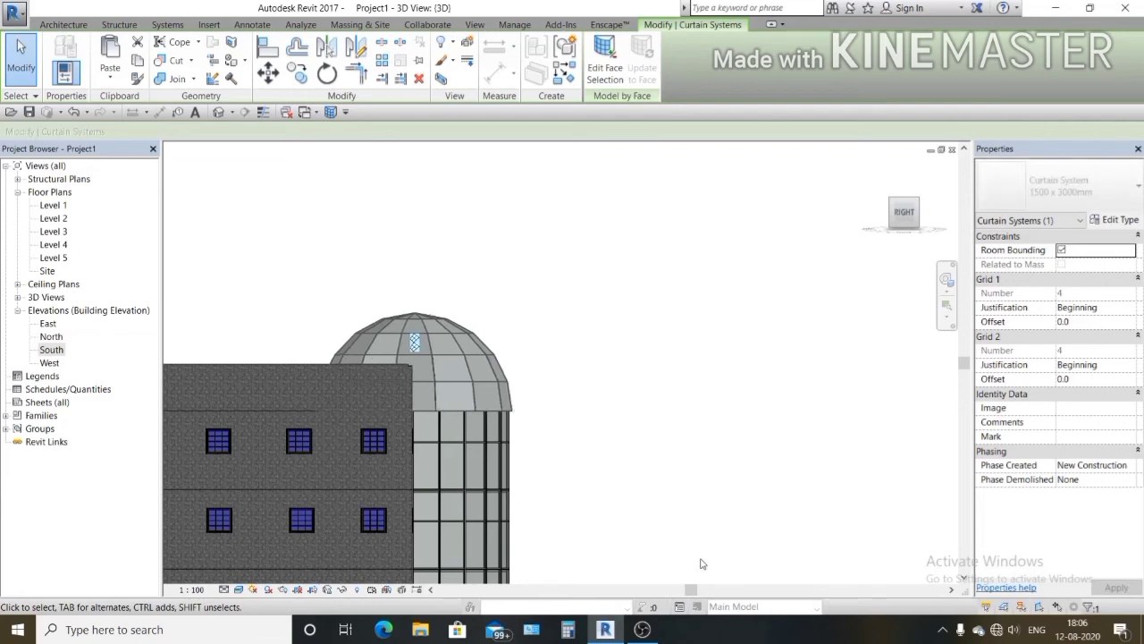
Step: Orbit the 3D model to inspect how the glass dome sits on the curved curtain wall tower from the back corner
{"action": "scroll", "coordinate": [722, 507], "scroll_direction": "down", "scroll_amount": 2}
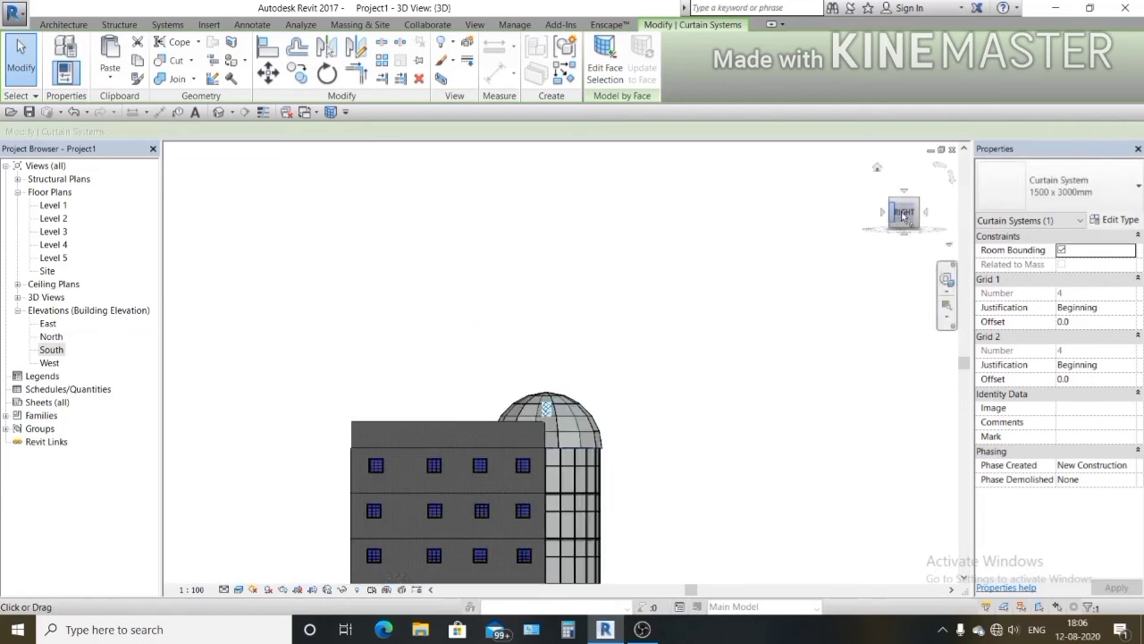
{"action": "left_click_drag", "start_coordinate": [901, 217], "coordinate": [793, 222]}
{"action": "left_click_drag", "start_coordinate": [916, 218], "coordinate": [841, 235]}
{"action": "scroll", "coordinate": [582, 447], "scroll_direction": "up", "scroll_amount": 3}
{"action": "scroll", "coordinate": [559, 413], "scroll_direction": "down", "scroll_amount": 3}
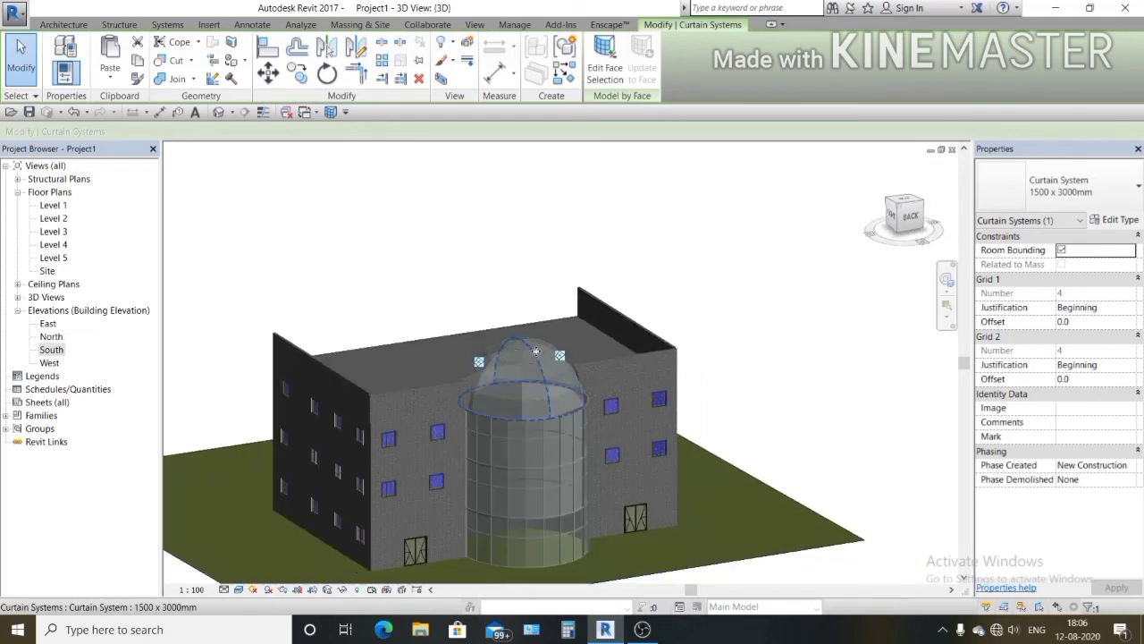
{"action": "scroll", "coordinate": [537, 372], "scroll_direction": "down", "scroll_amount": 1}
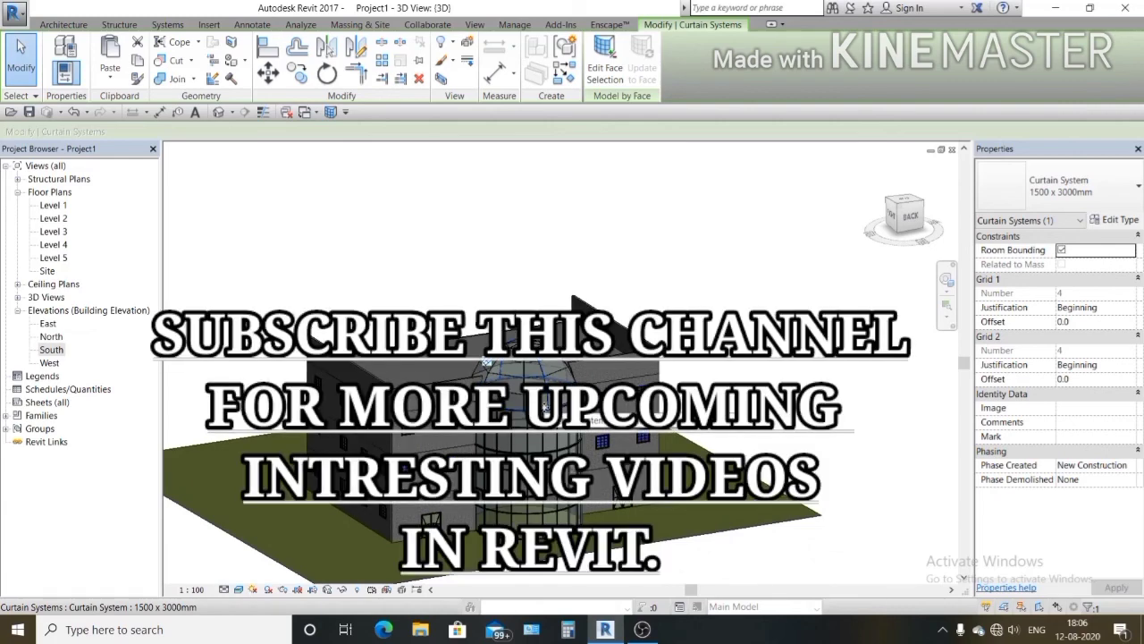
{"action": "scroll", "coordinate": [544, 407], "scroll_direction": "up", "scroll_amount": 3}
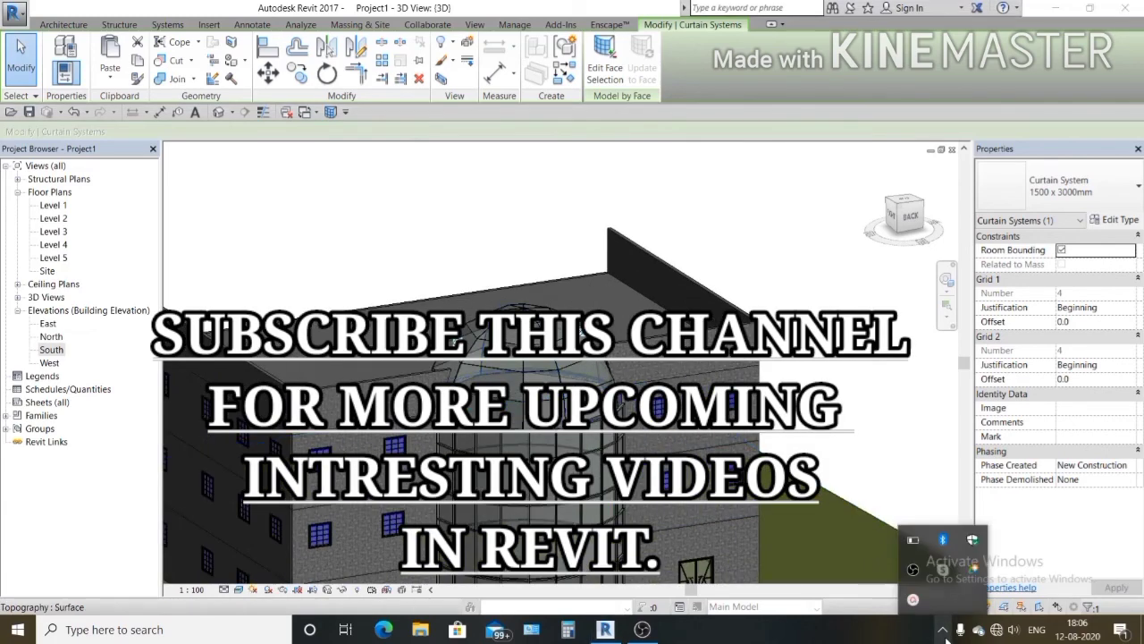